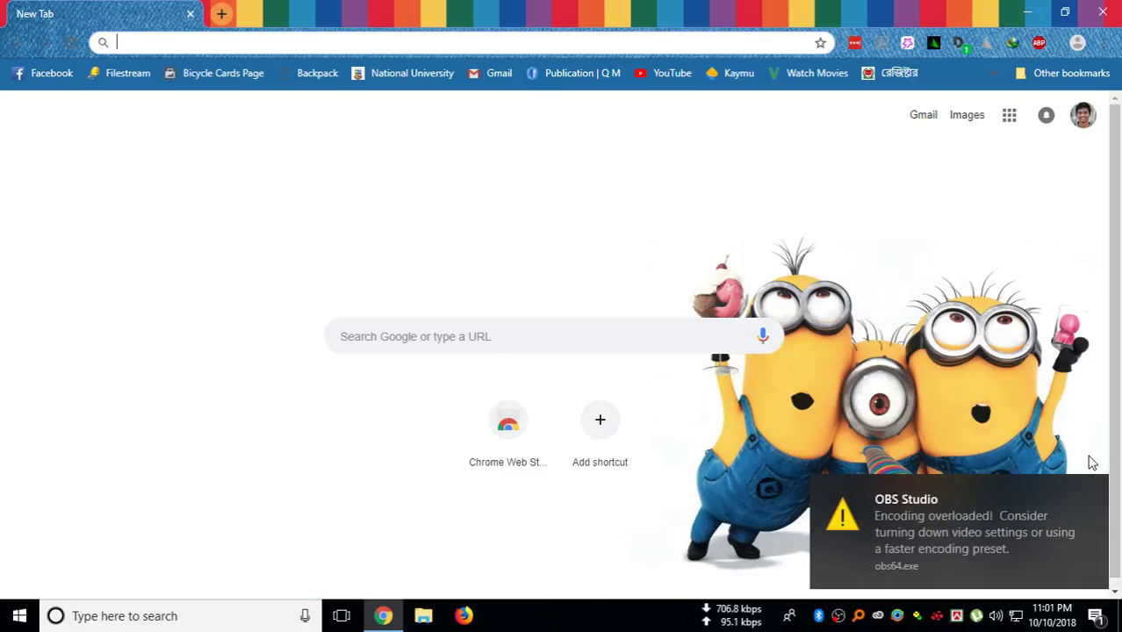
Dismiss the OBS encoding warning and put the cursor in Chrome's address bar
{"action": "left_click", "coordinate": [1095, 492]}
{"action": "left_click", "coordinate": [435, 44]}
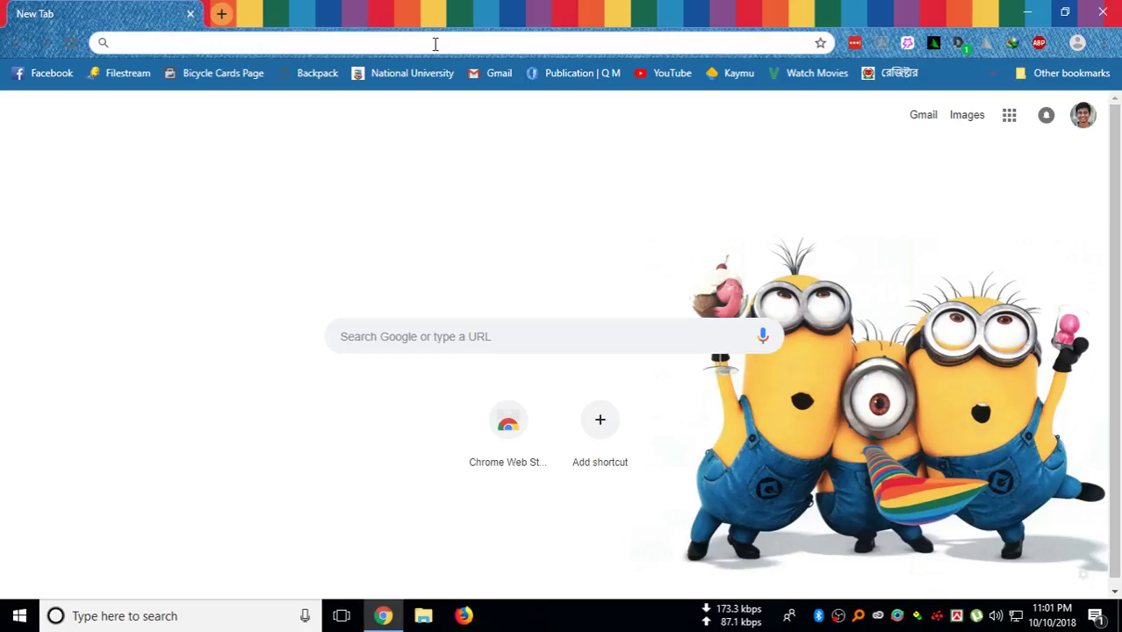
Go to vultr.com in Chrome
{"action": "type", "text": "vultr"}
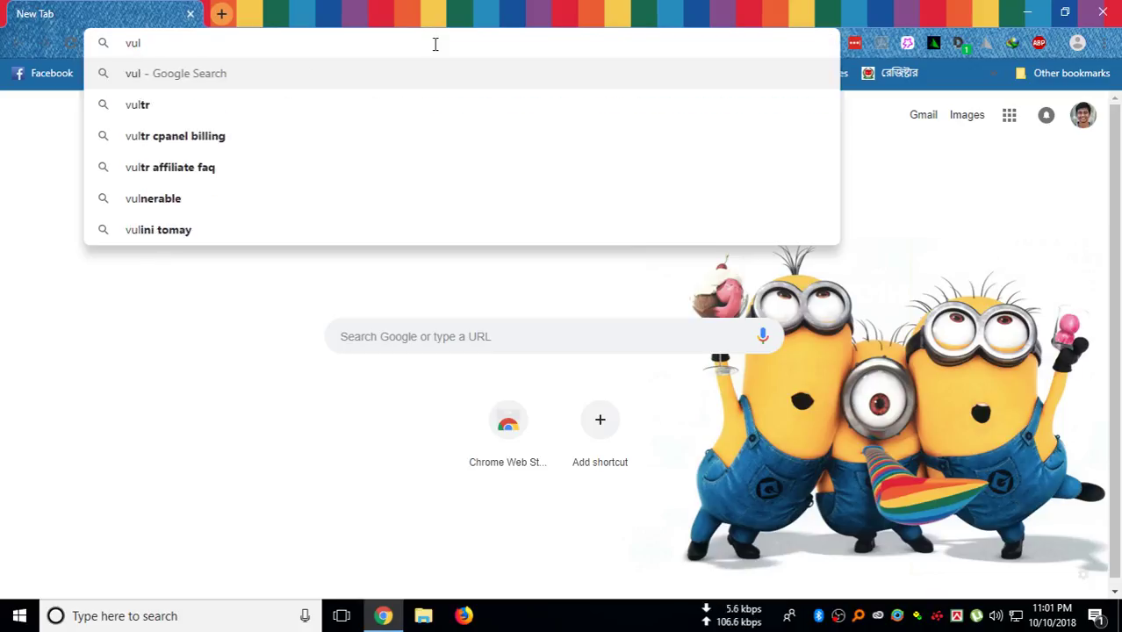
{"action": "type", "text": ".com"}
{"action": "key", "text": "Return"}
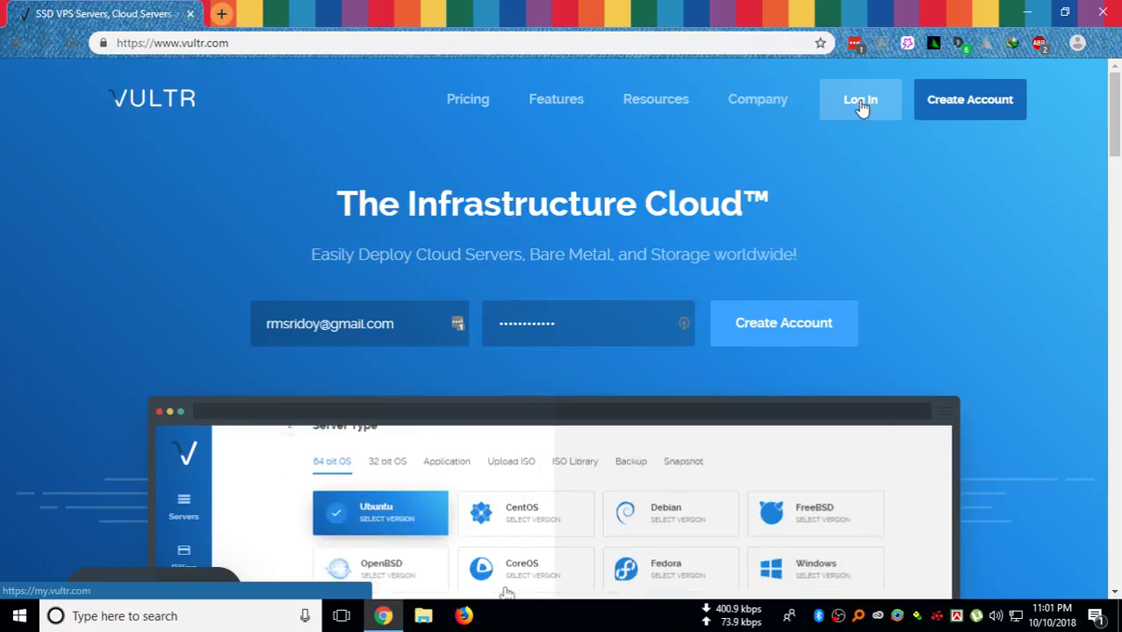
Log in to Vultr using the saved, autofilled account e-mail and password
{"action": "left_click", "coordinate": [860, 102]}
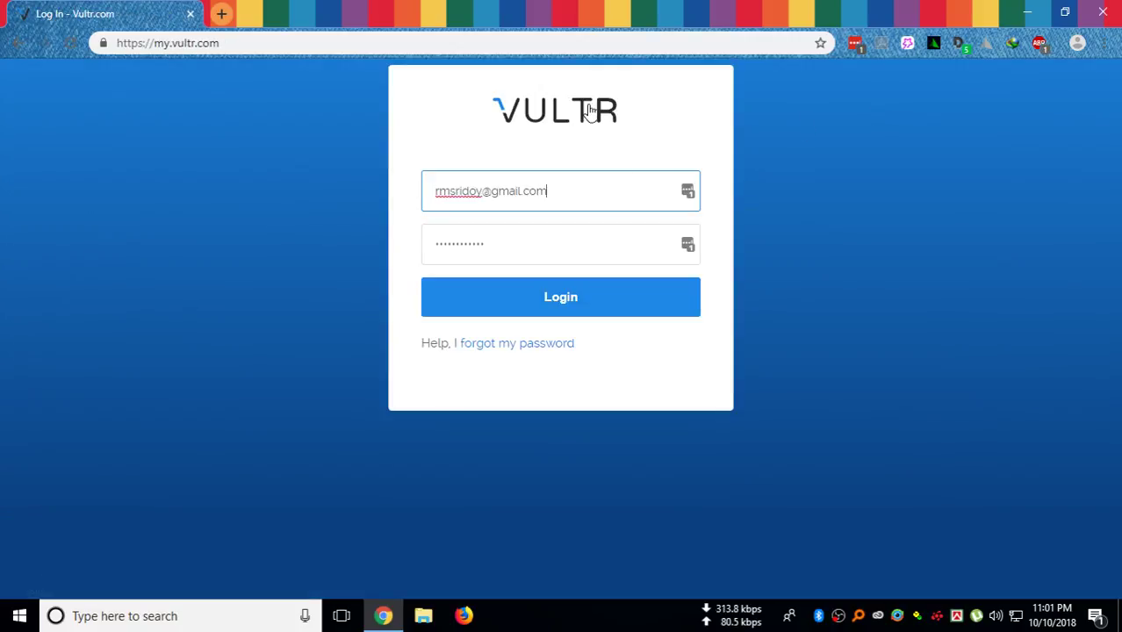
{"action": "left_click", "coordinate": [548, 117]}
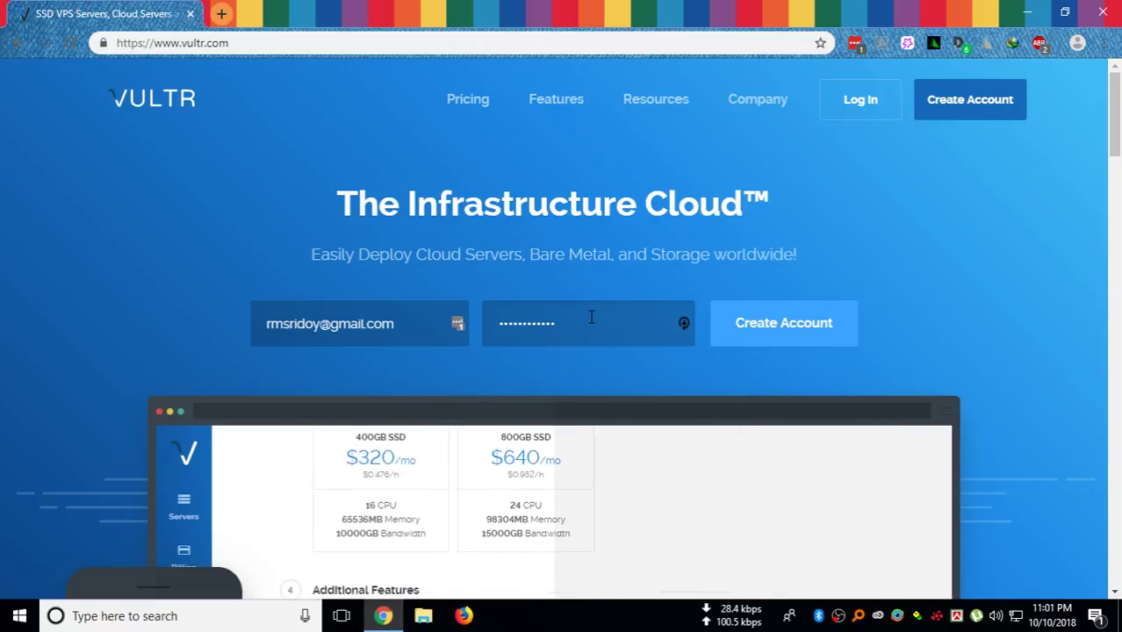
{"action": "left_click", "coordinate": [854, 101]}
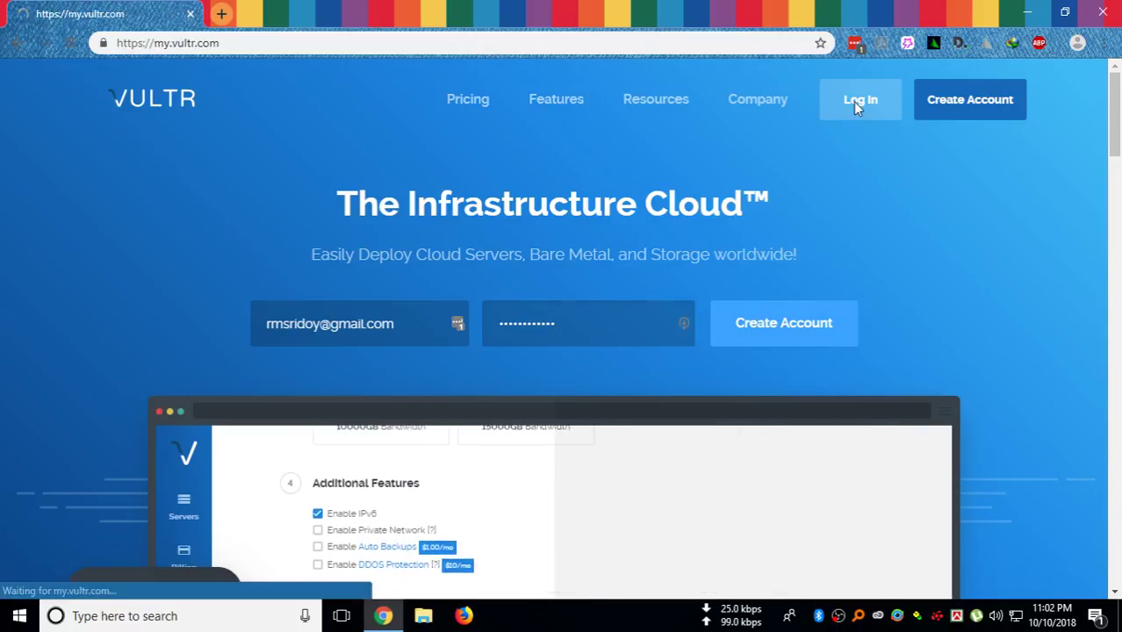
{"action": "left_click", "coordinate": [569, 200]}
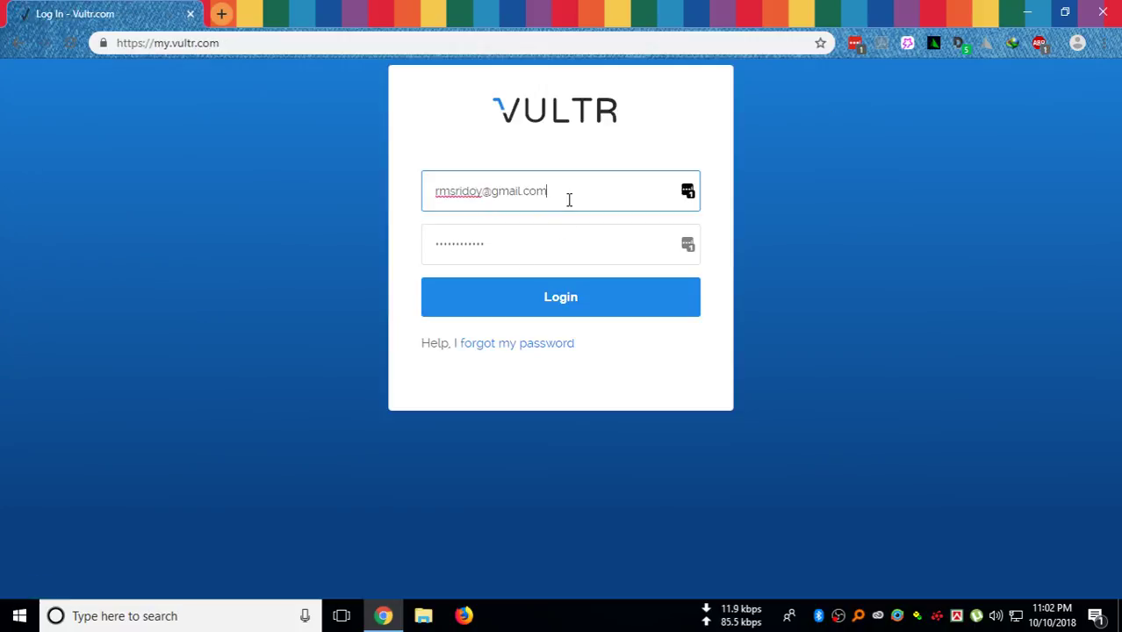
{"action": "left_click", "coordinate": [523, 296]}
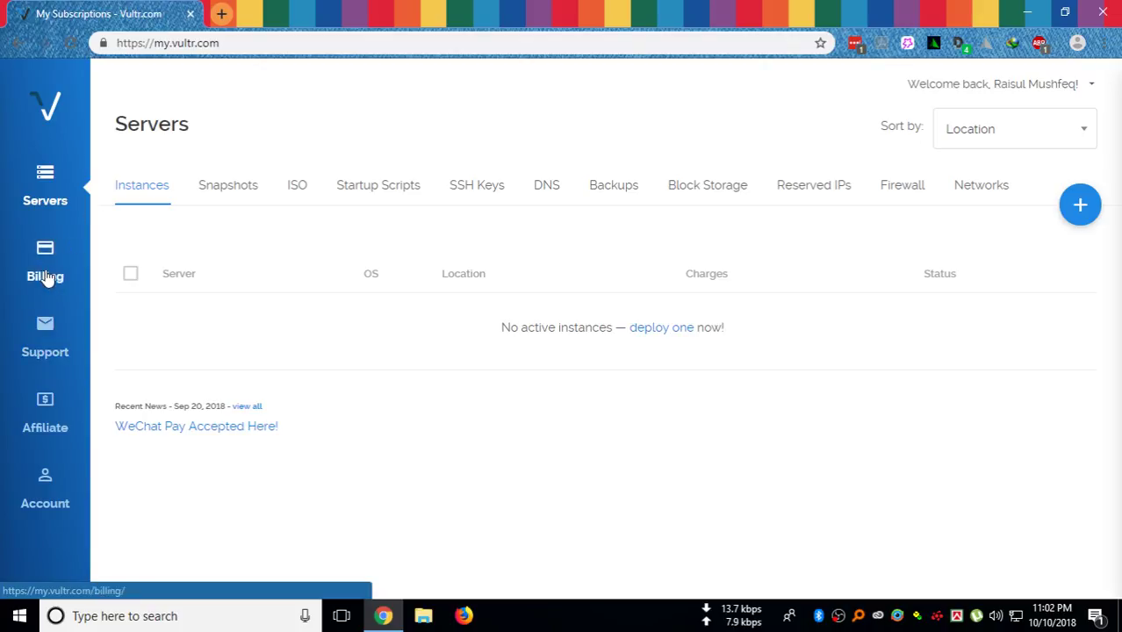
{"action": "left_click", "coordinate": [48, 268]}
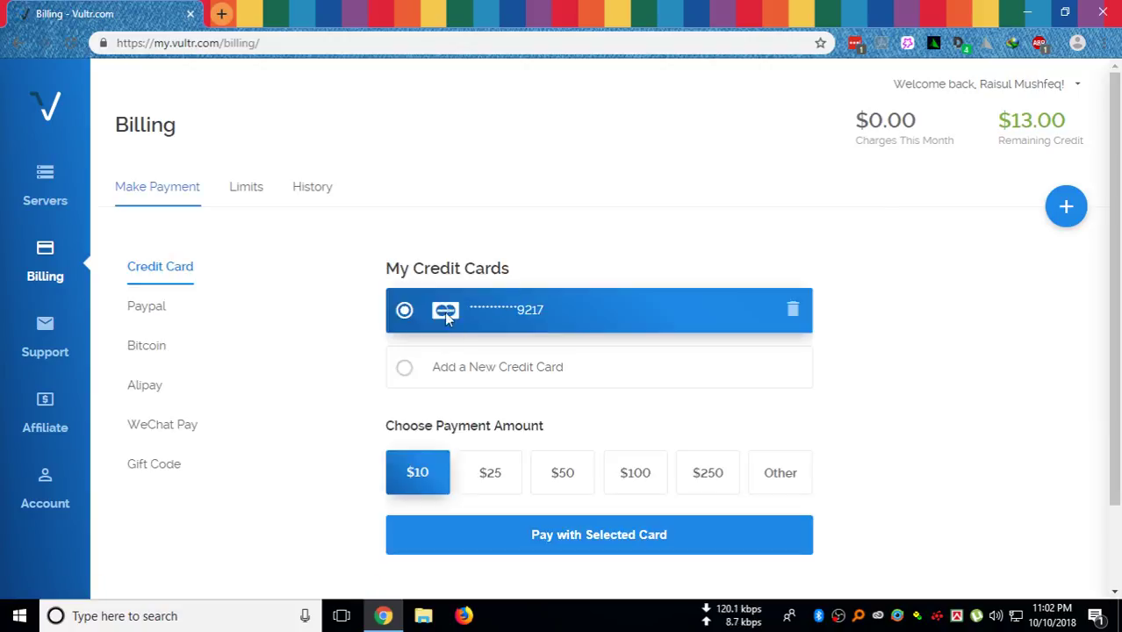
{"action": "scroll", "coordinate": [510, 320], "scroll_direction": "down", "scroll_amount": 1}
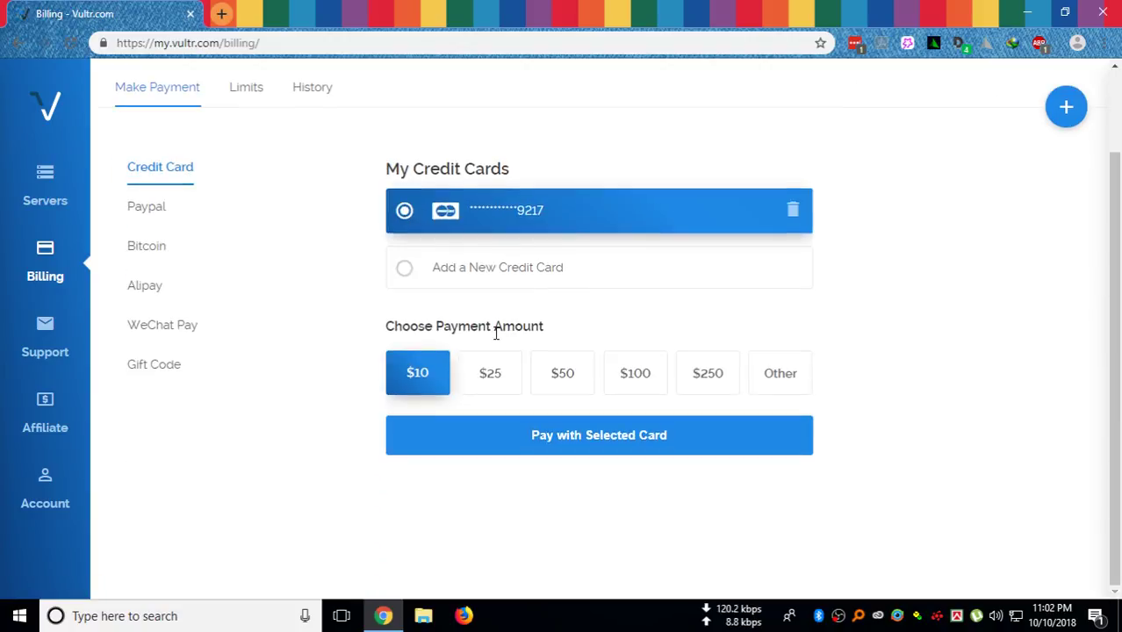
{"action": "scroll", "coordinate": [498, 328], "scroll_direction": "up", "scroll_amount": 1}
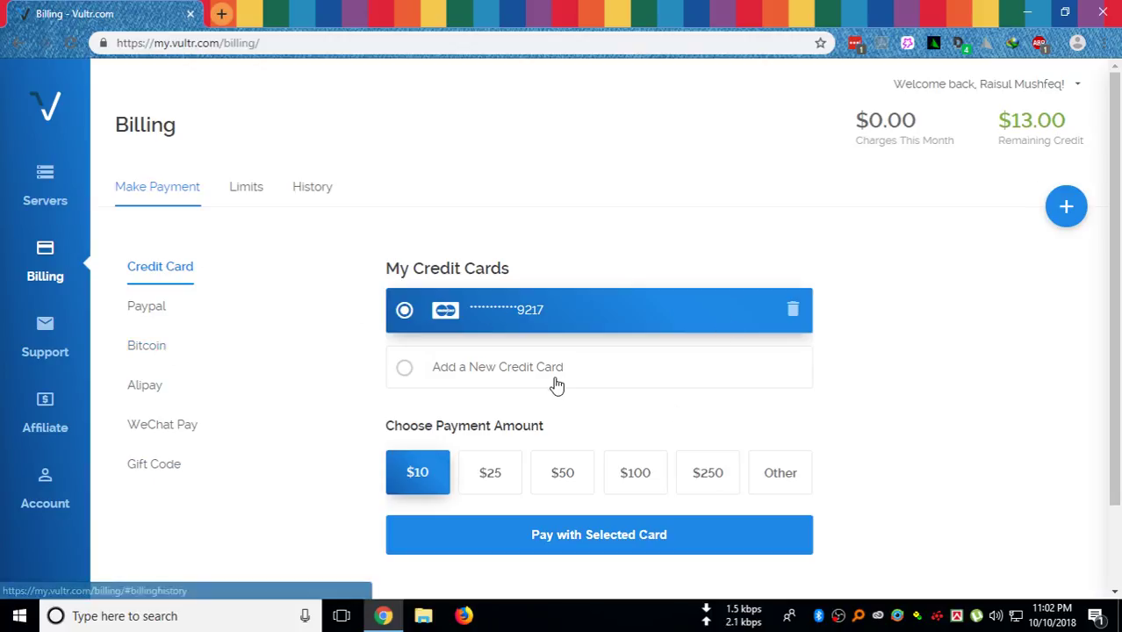
{"action": "left_click", "coordinate": [47, 184]}
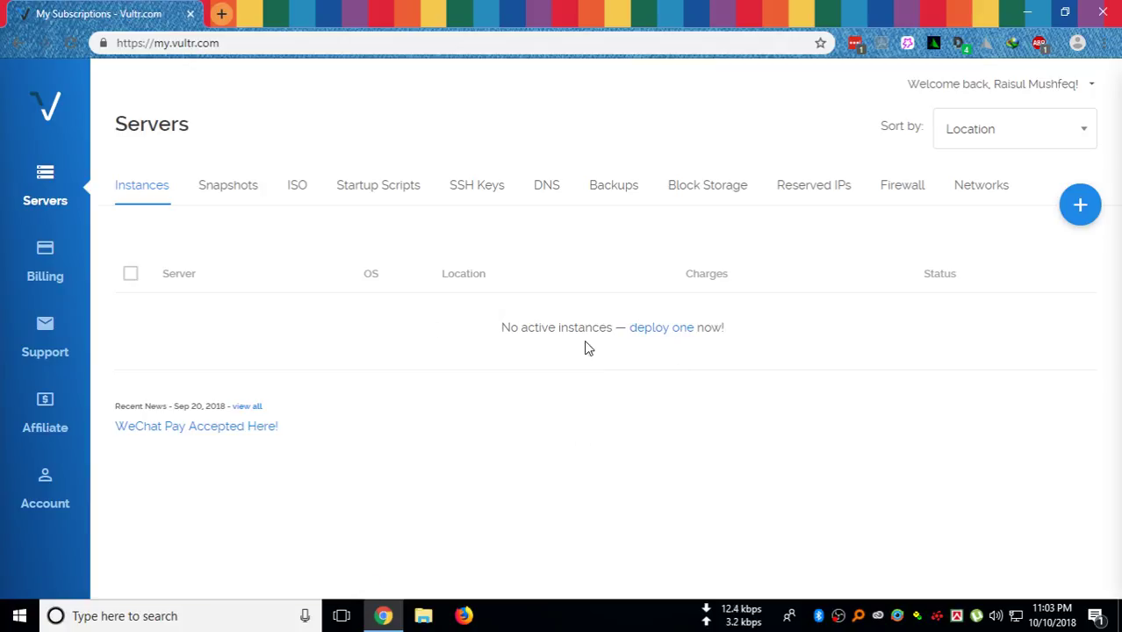
Start a new instance deployment and pick London as the server location at $2.50/mo
{"action": "left_click", "coordinate": [666, 335]}
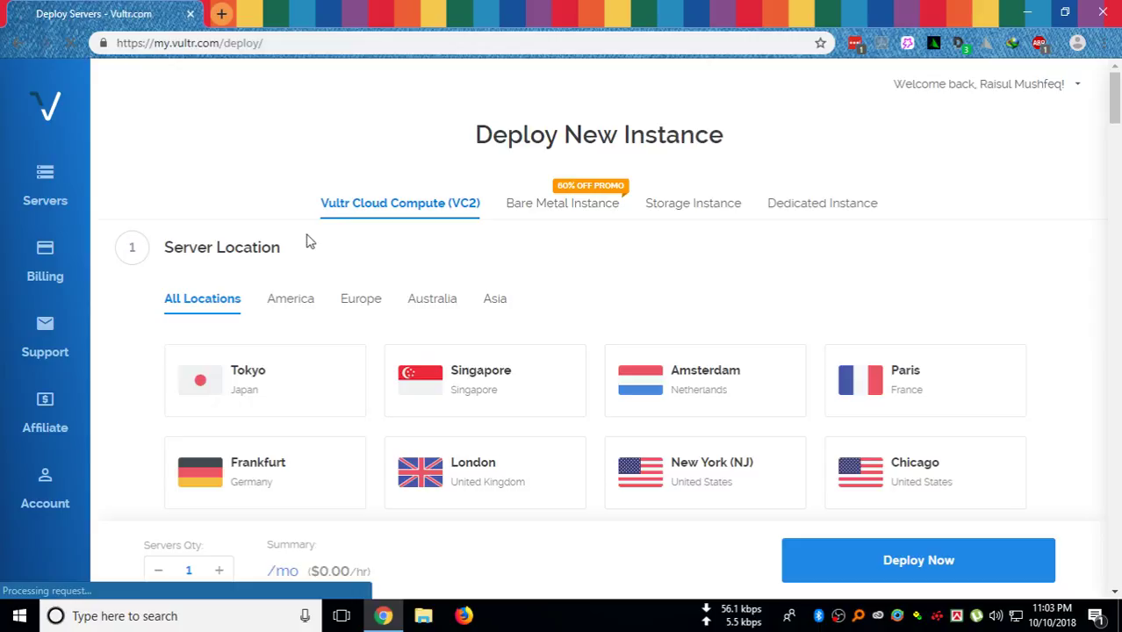
{"action": "scroll", "coordinate": [250, 359], "scroll_direction": "down", "scroll_amount": 2}
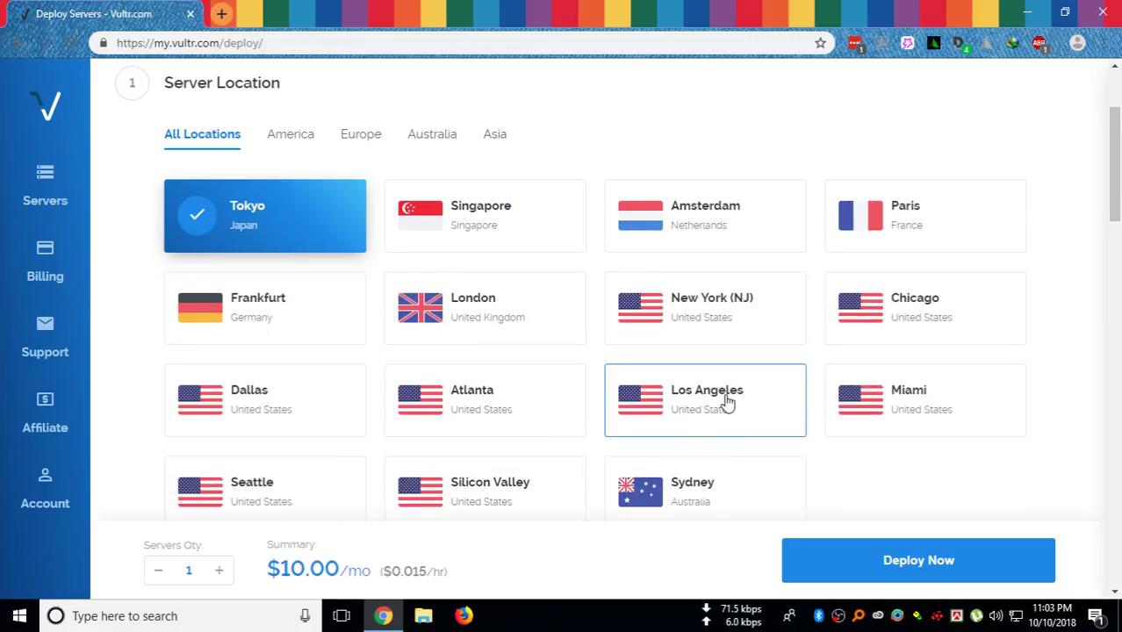
{"action": "left_click", "coordinate": [472, 321]}
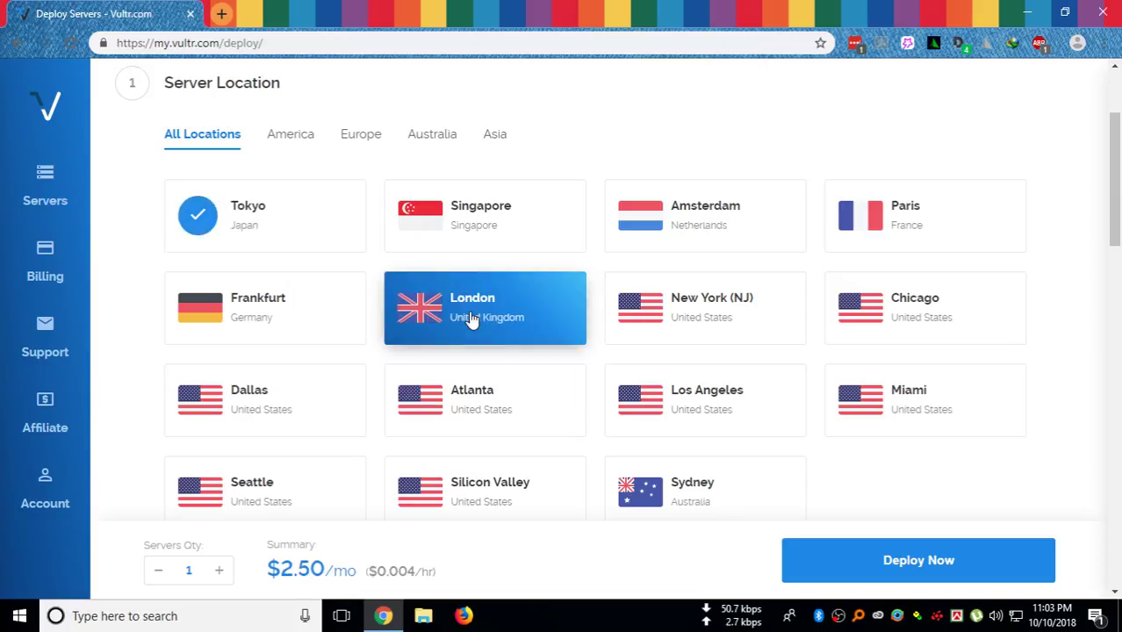
Scroll down the deployment form to the Server Type section
{"action": "scroll", "coordinate": [465, 313], "scroll_direction": "down", "scroll_amount": 4}
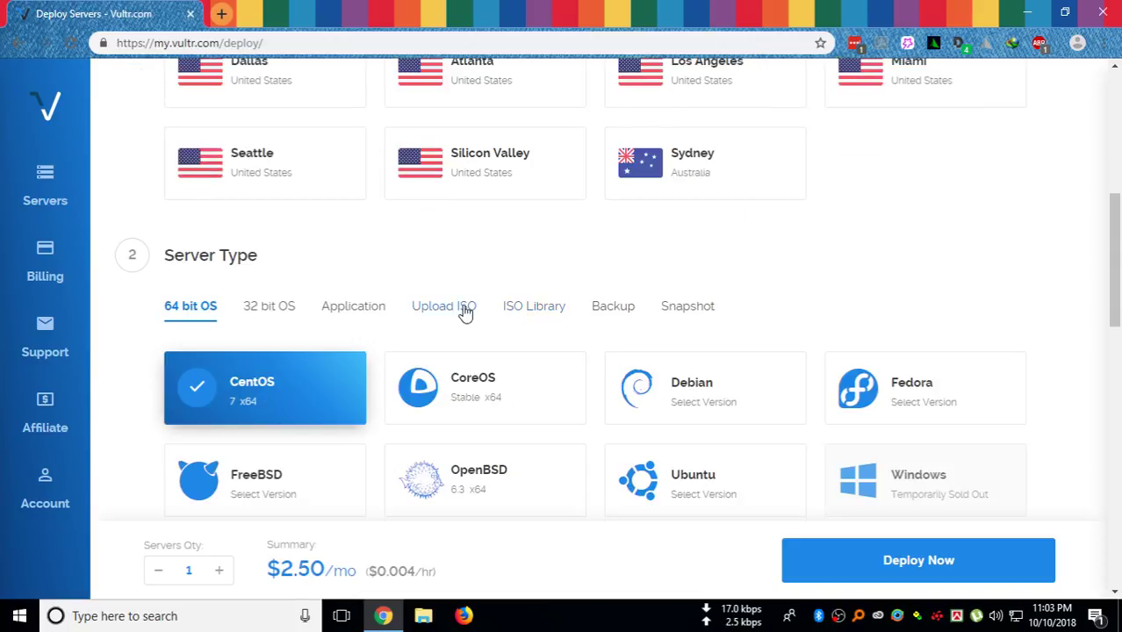
{"action": "scroll", "coordinate": [224, 332], "scroll_direction": "down", "scroll_amount": 1}
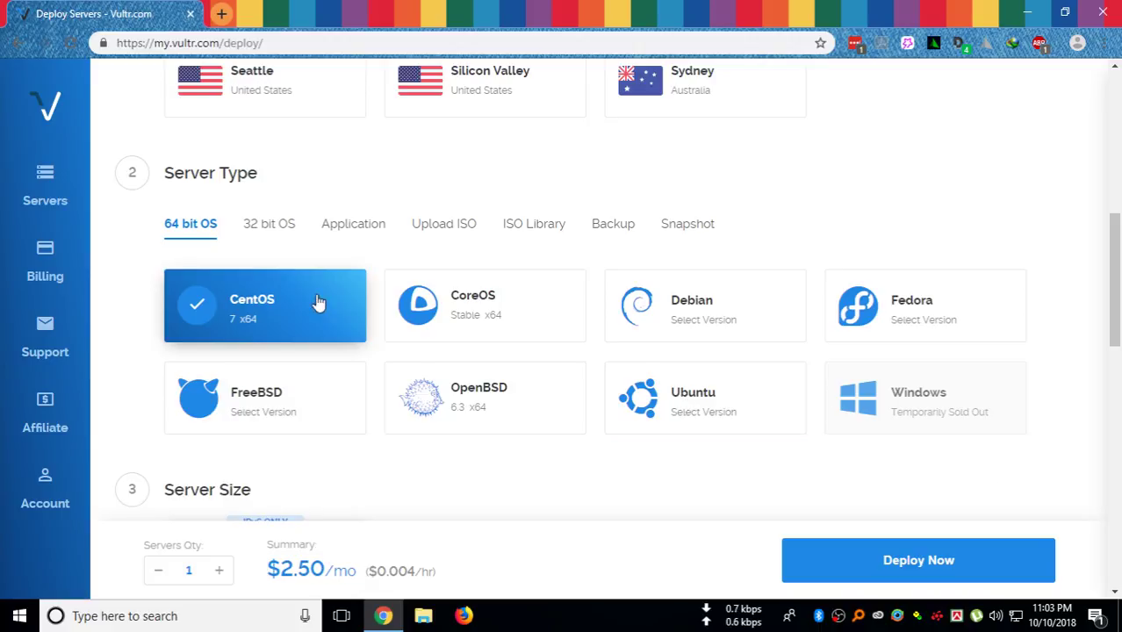
Browse the 32-bit OS choices and the one-click Application images
{"action": "left_click", "coordinate": [272, 231]}
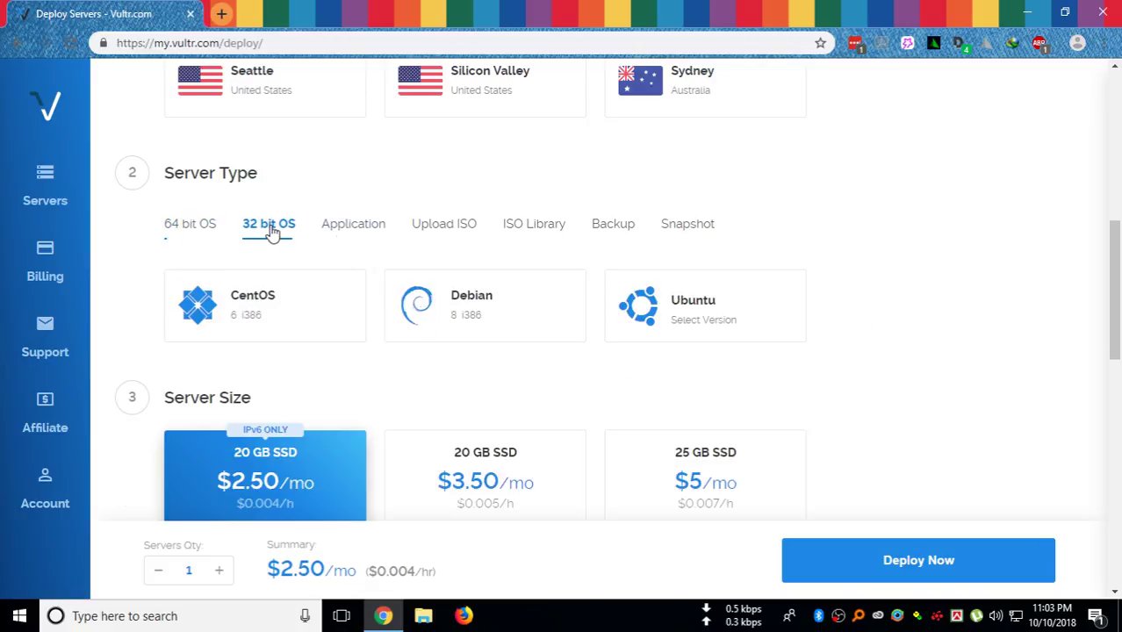
{"action": "left_click", "coordinate": [359, 232]}
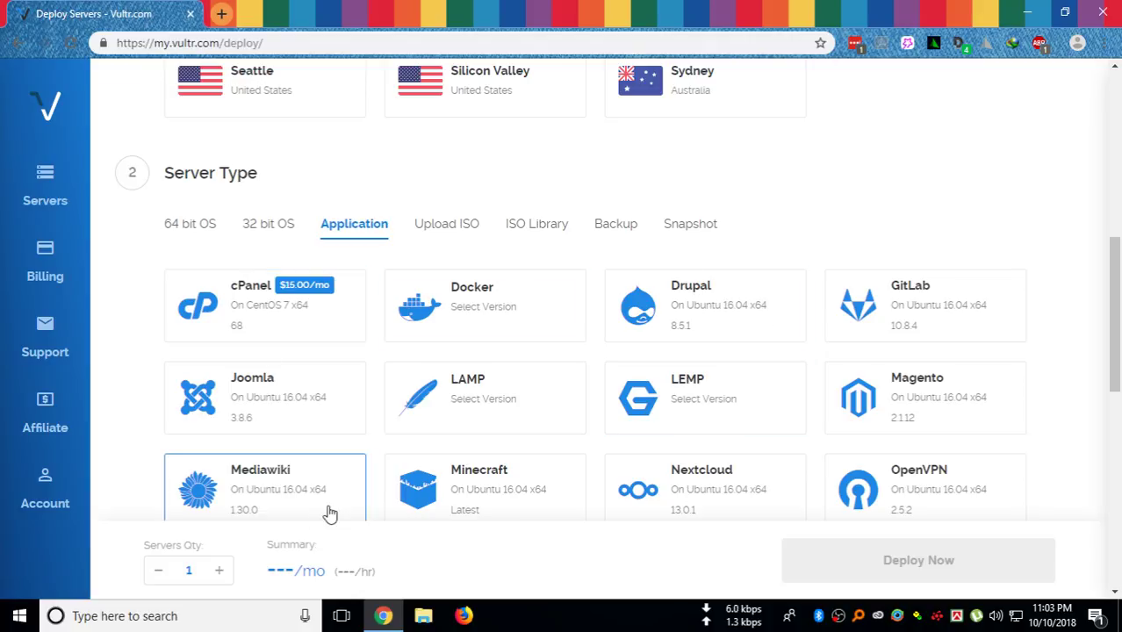
{"action": "scroll", "coordinate": [267, 487], "scroll_direction": "down", "scroll_amount": 1}
{"action": "scroll", "coordinate": [250, 488], "scroll_direction": "down", "scroll_amount": 2}
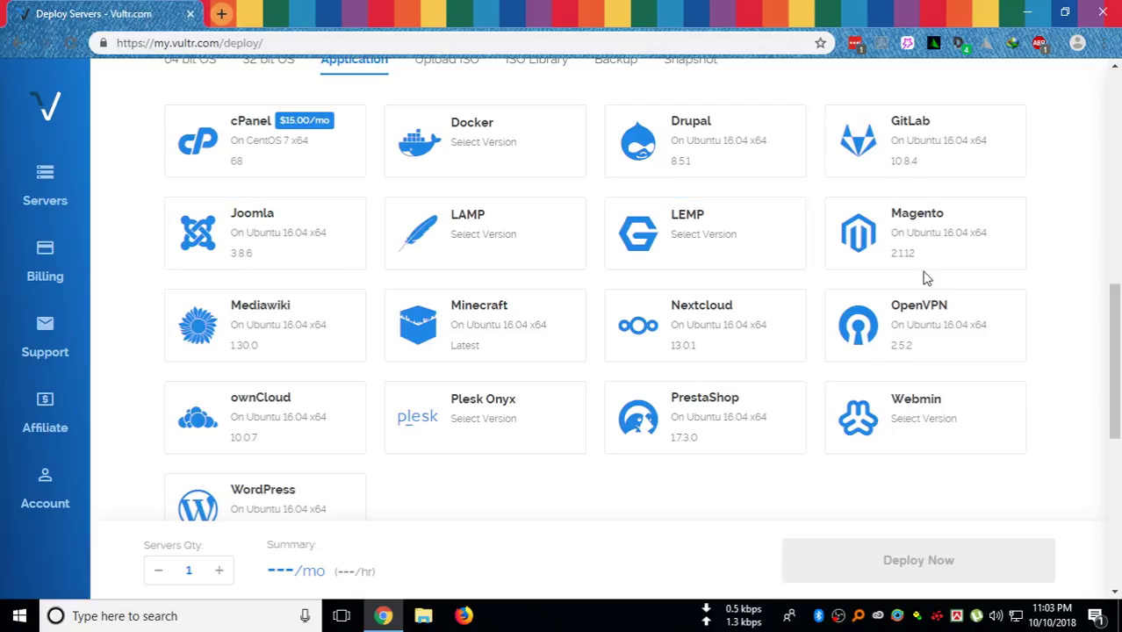
{"action": "scroll", "coordinate": [796, 320], "scroll_direction": "up", "scroll_amount": 1}
{"action": "scroll", "coordinate": [447, 227], "scroll_direction": "up", "scroll_amount": 1}
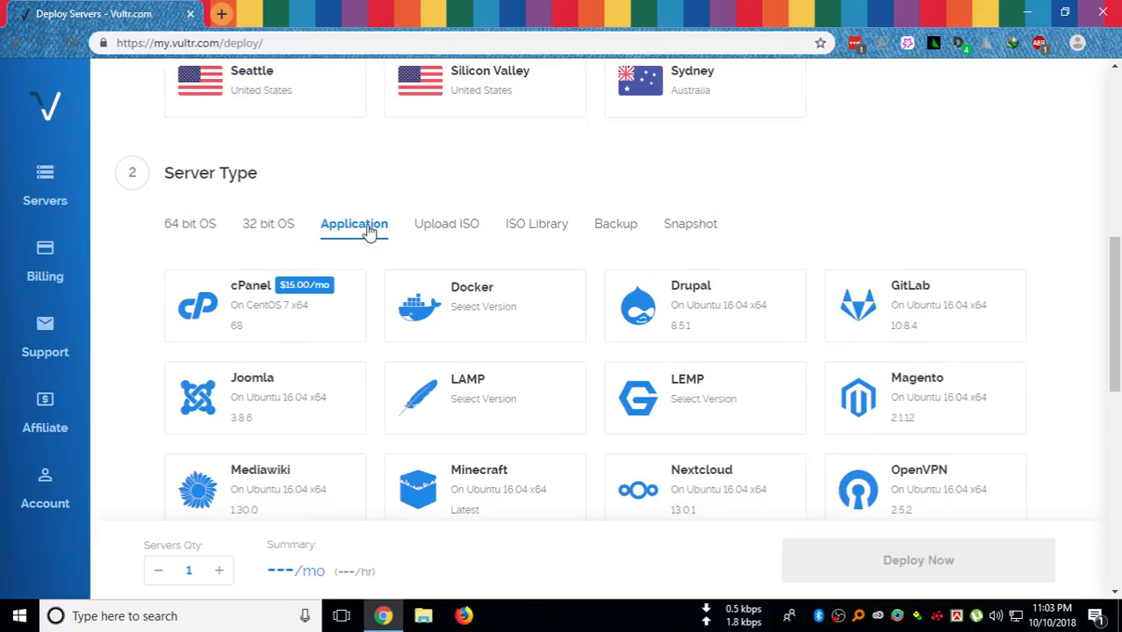
Look through the Upload ISO options and the ISO Library images
{"action": "left_click", "coordinate": [435, 227]}
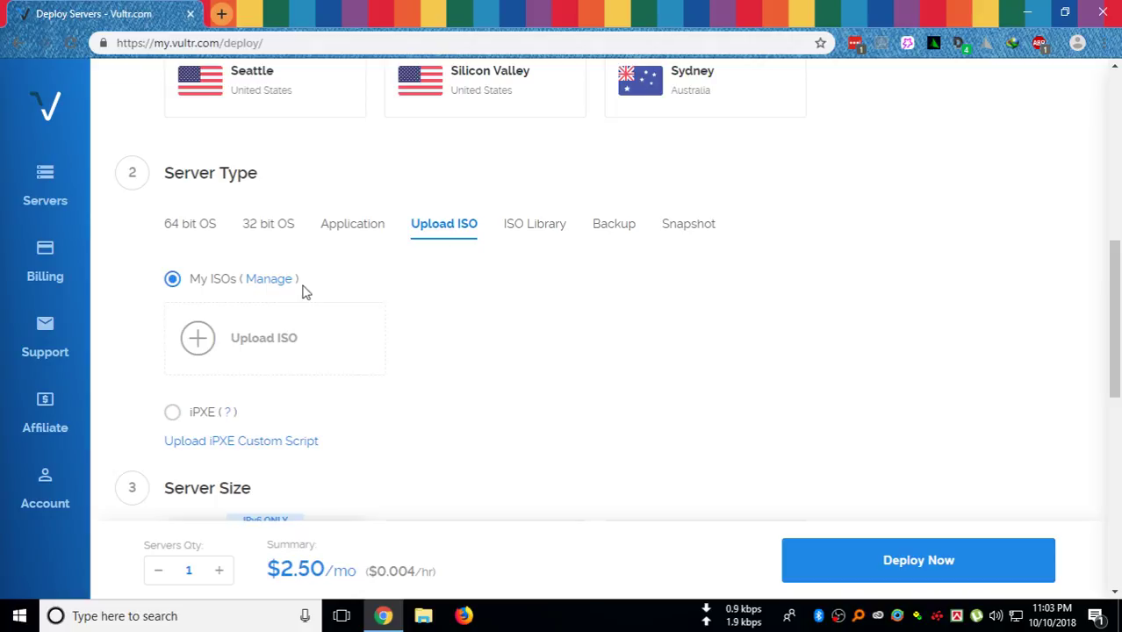
{"action": "left_click", "coordinate": [533, 230]}
{"action": "scroll", "coordinate": [829, 340], "scroll_direction": "down", "scroll_amount": 2}
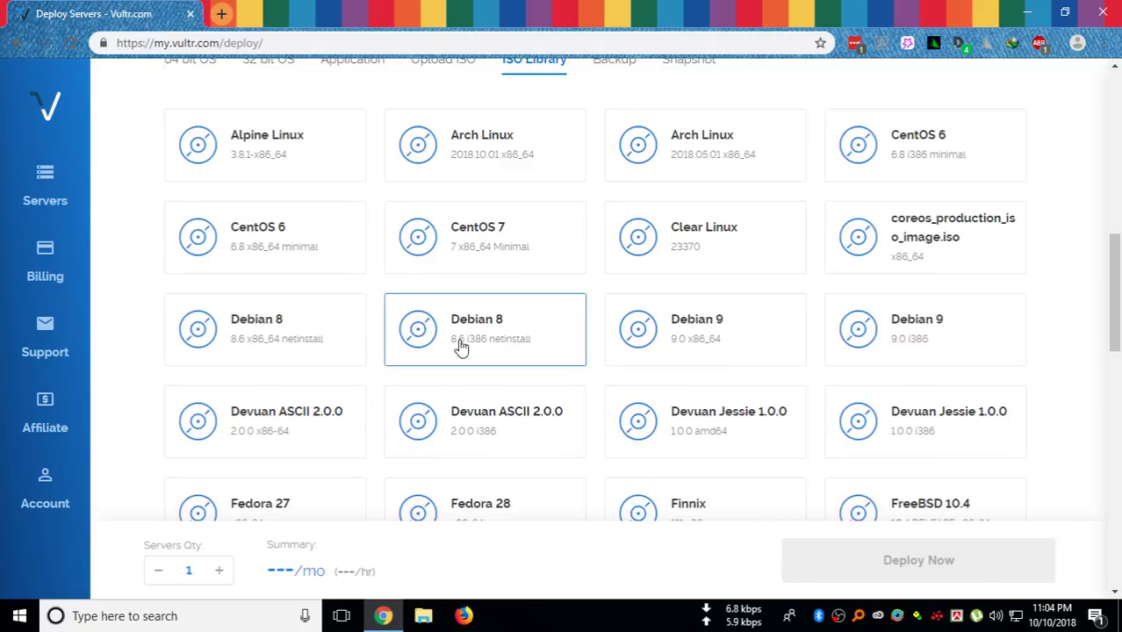
{"action": "scroll", "coordinate": [470, 311], "scroll_direction": "down", "scroll_amount": 5}
{"action": "scroll", "coordinate": [675, 281], "scroll_direction": "up", "scroll_amount": 6}
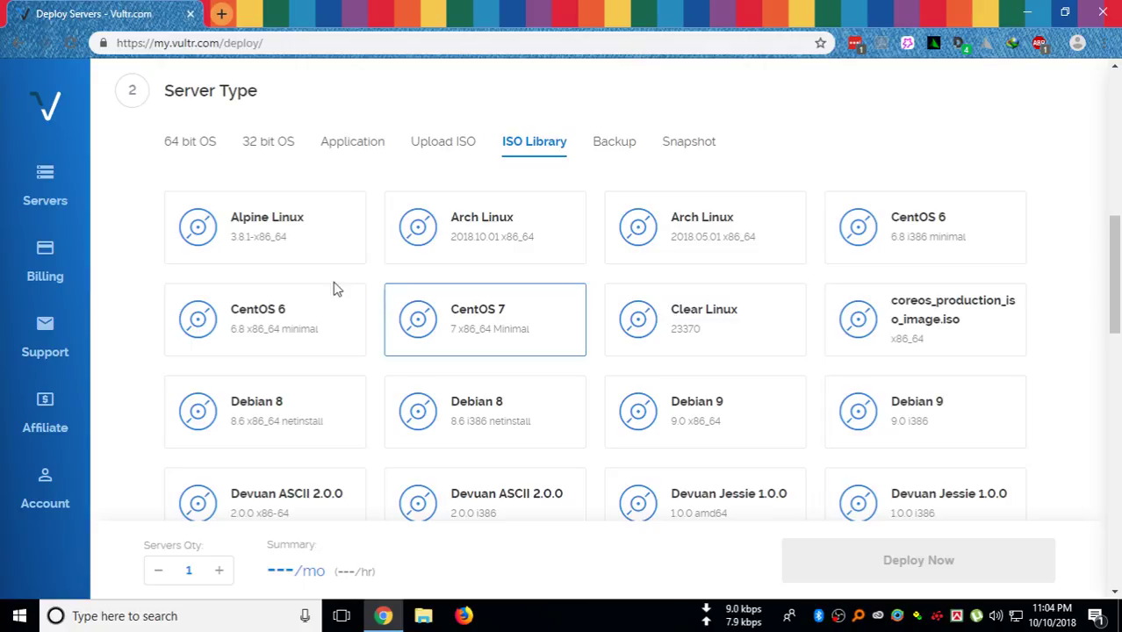
Return to 64-bit OS and choose Ubuntu 18.04 x64 instead of CentOS 7
{"action": "left_click", "coordinate": [209, 144]}
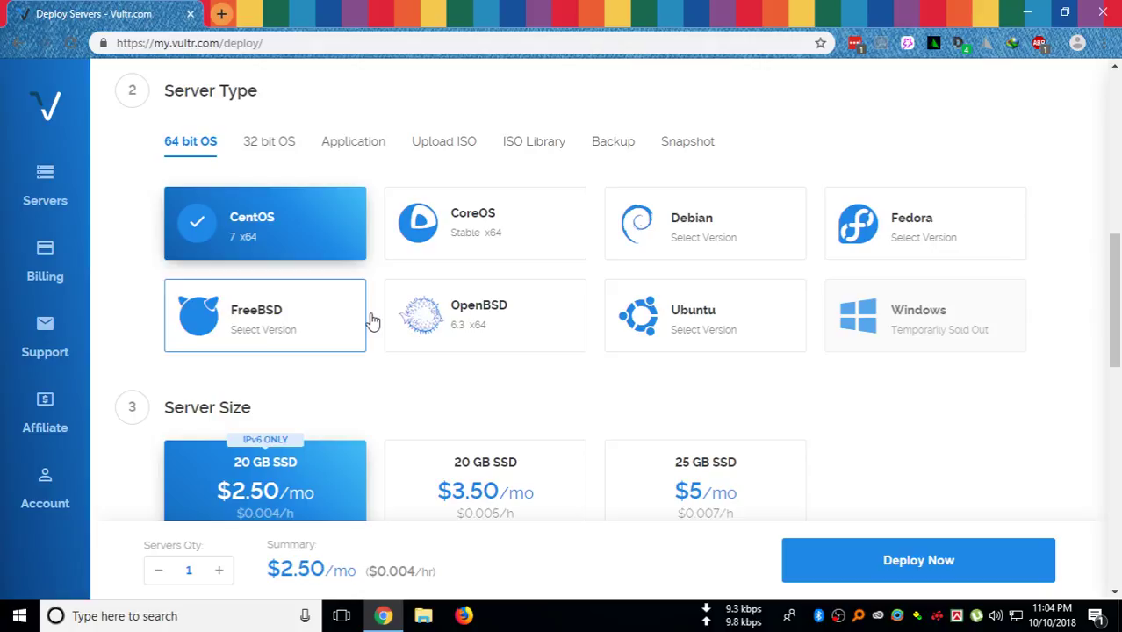
{"action": "left_click", "coordinate": [680, 342]}
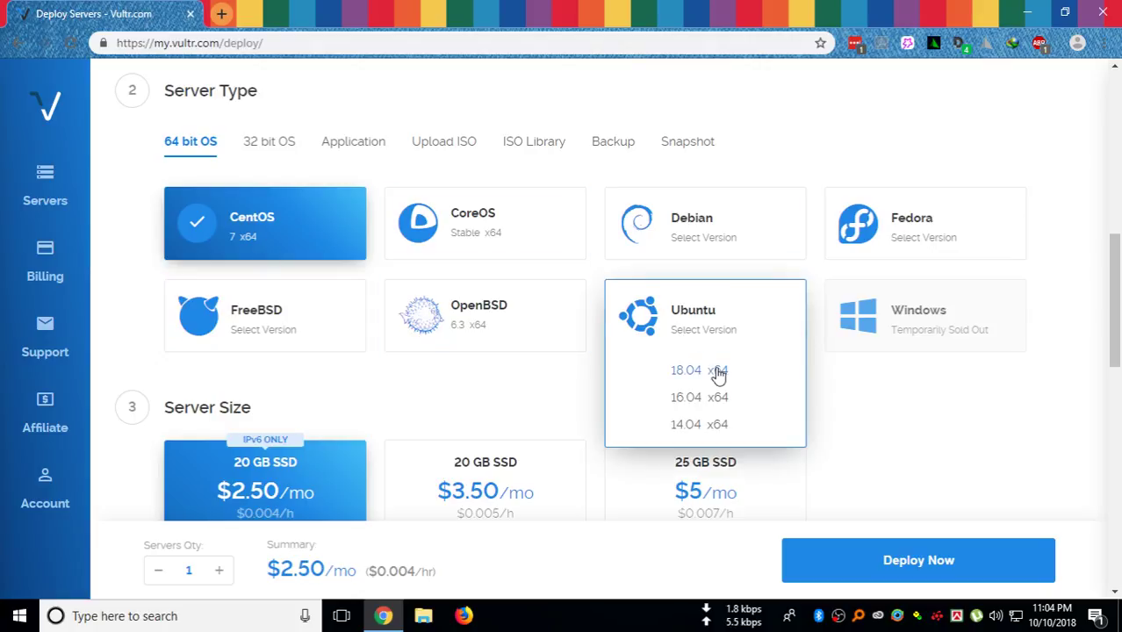
{"action": "left_click", "coordinate": [272, 221]}
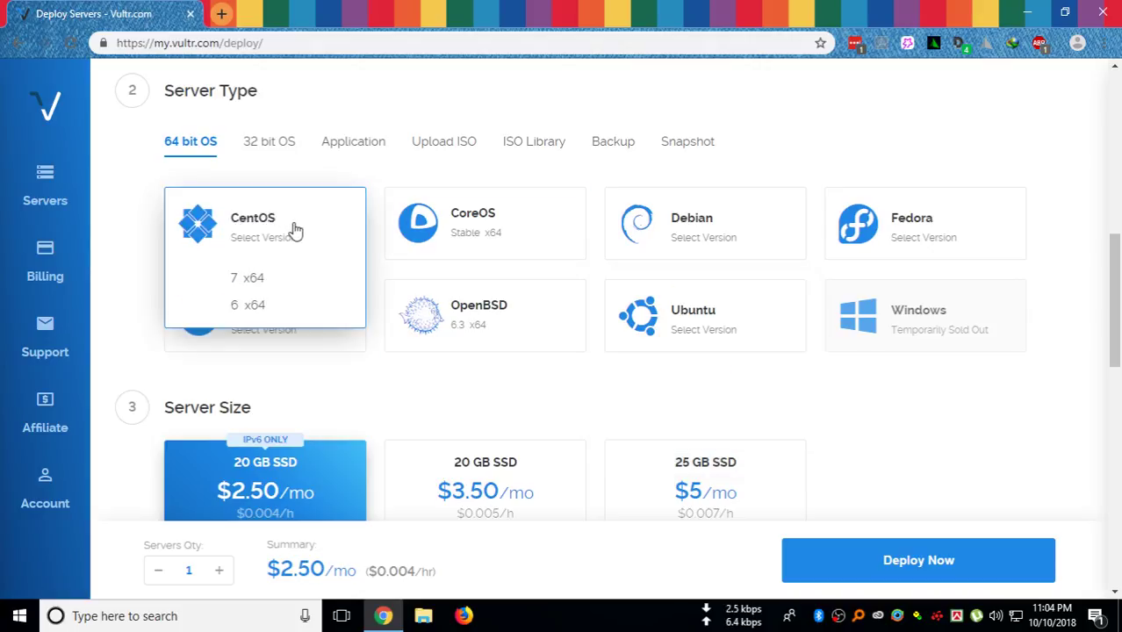
{"action": "left_click", "coordinate": [653, 311]}
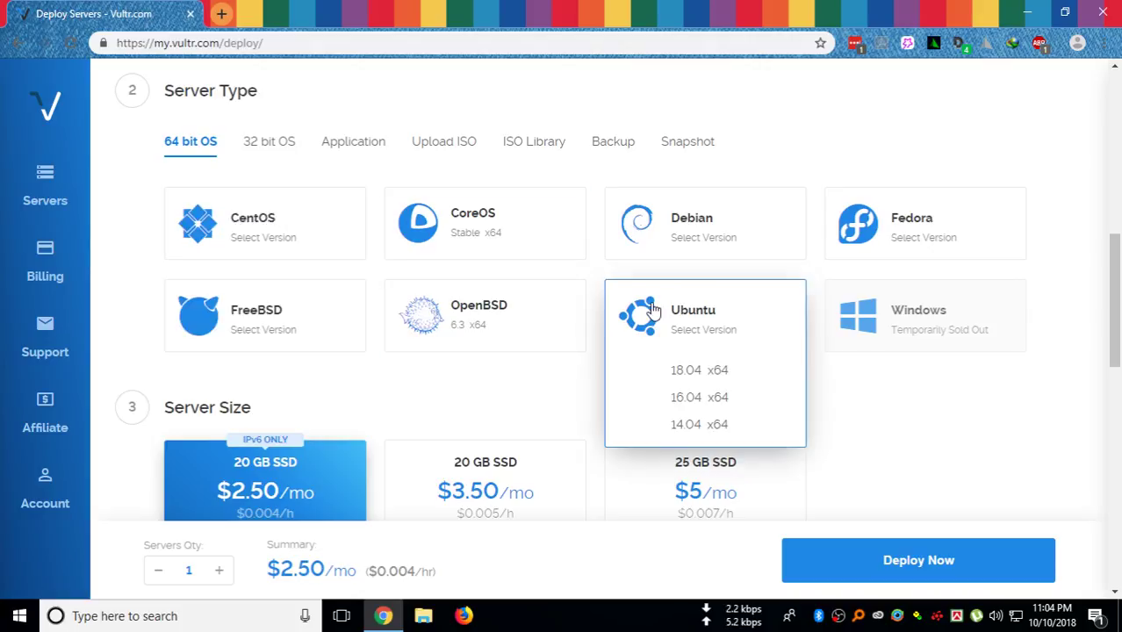
{"action": "left_click", "coordinate": [717, 373]}
Scroll down the deployment form to the Server Size plans
{"action": "scroll", "coordinate": [357, 427], "scroll_direction": "down", "scroll_amount": 2}
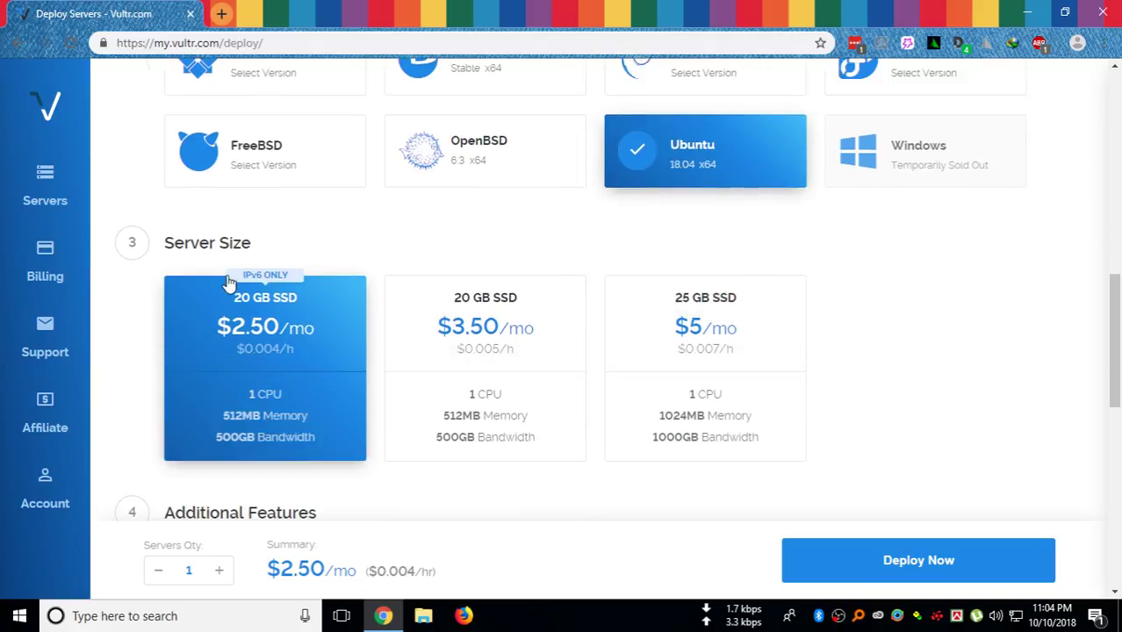
{"action": "scroll", "coordinate": [130, 258], "scroll_direction": "down", "scroll_amount": 1}
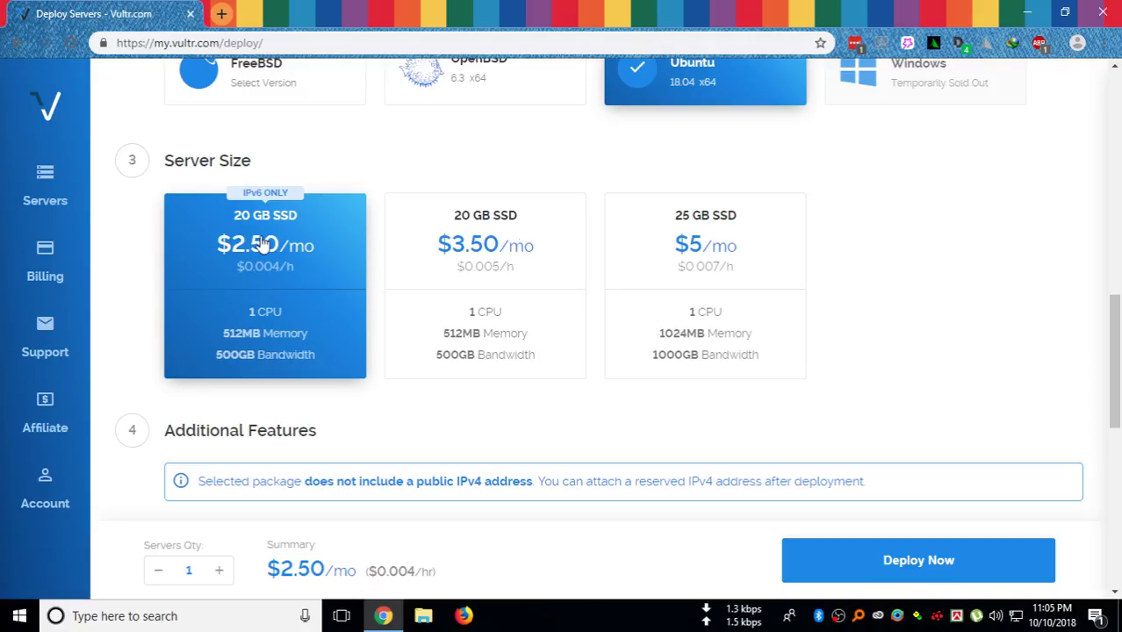
{"action": "left_click", "coordinate": [488, 244]}
{"action": "scroll", "coordinate": [481, 295], "scroll_direction": "down", "scroll_amount": 2}
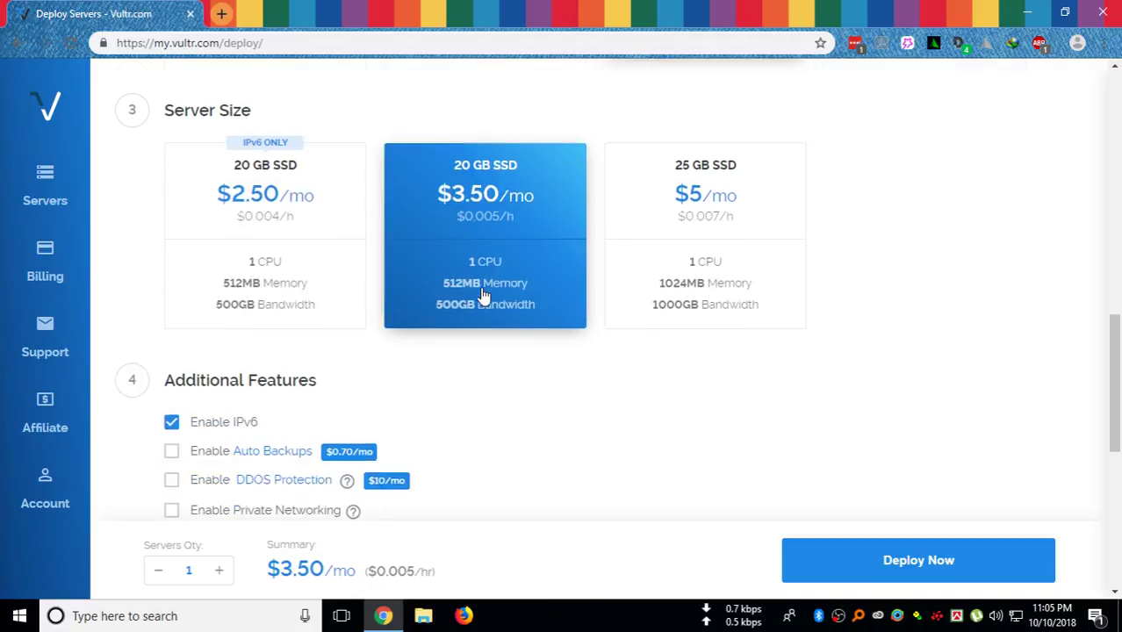
{"action": "scroll", "coordinate": [478, 282], "scroll_direction": "down", "scroll_amount": 1}
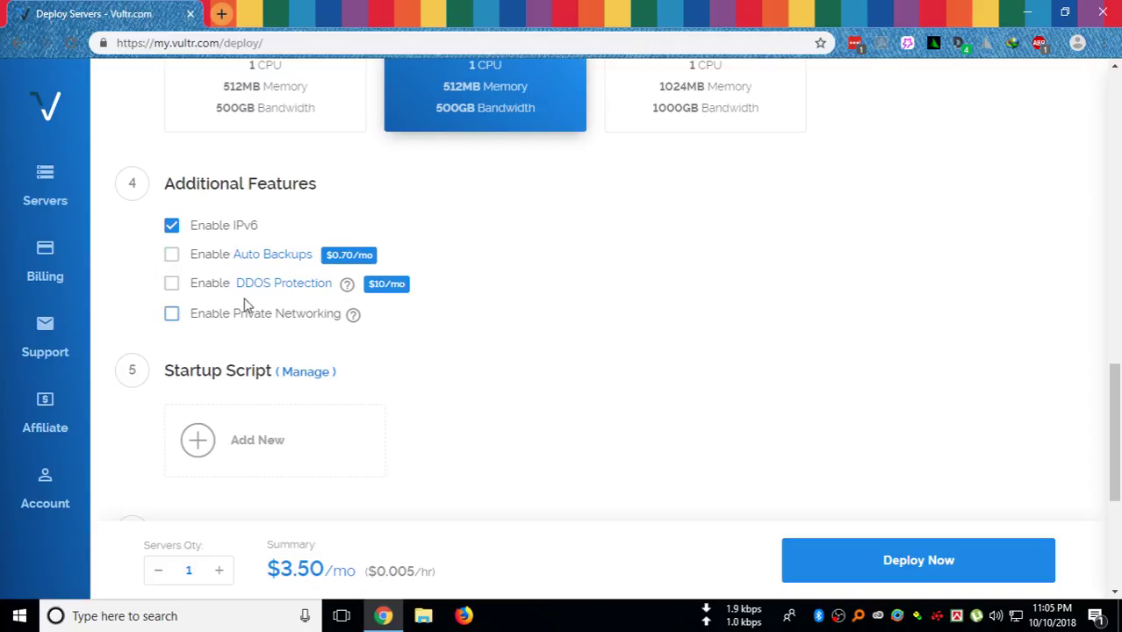
{"action": "mouse_move", "coordinate": [353, 321]}
{"action": "scroll", "coordinate": [280, 367], "scroll_direction": "down", "scroll_amount": 1}
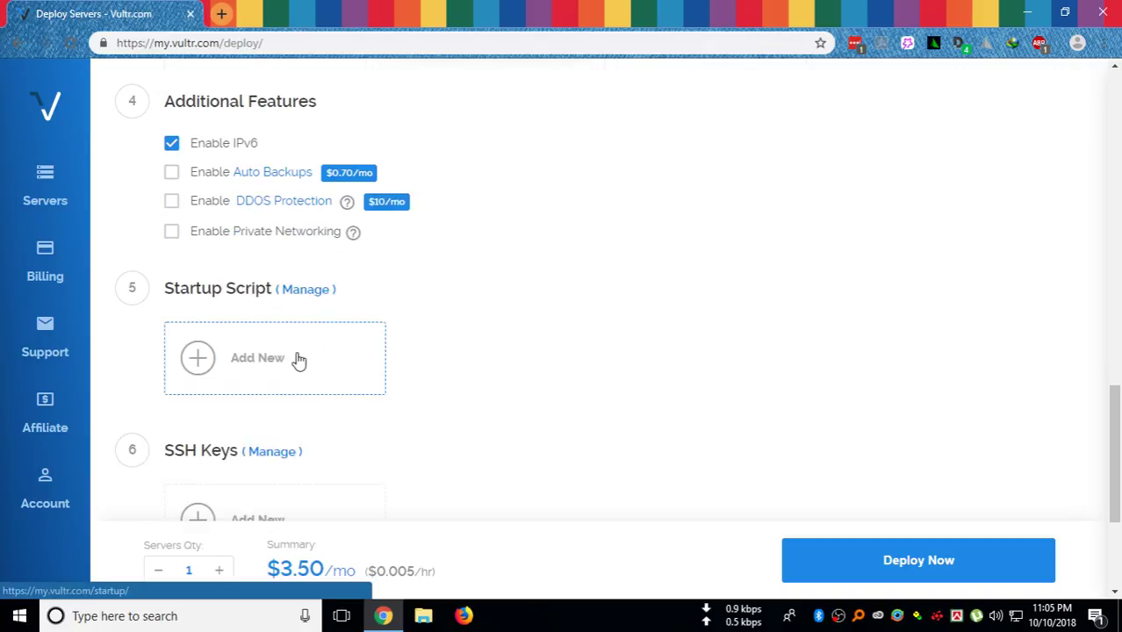
{"action": "mouse_move", "coordinate": [352, 233]}
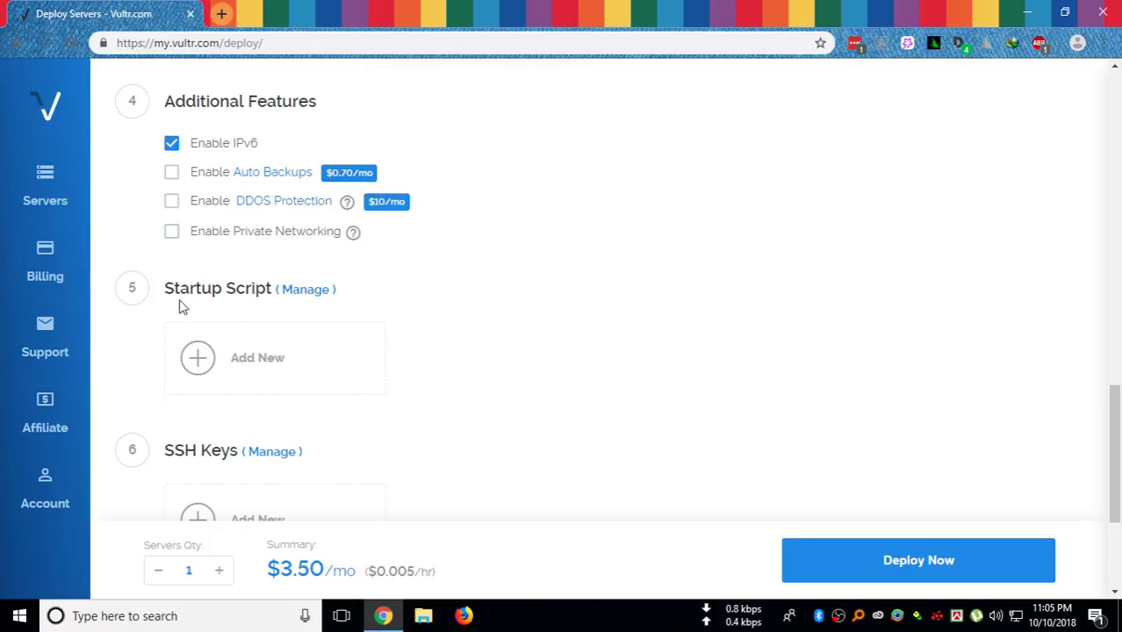
{"action": "scroll", "coordinate": [178, 303], "scroll_direction": "down", "scroll_amount": 1}
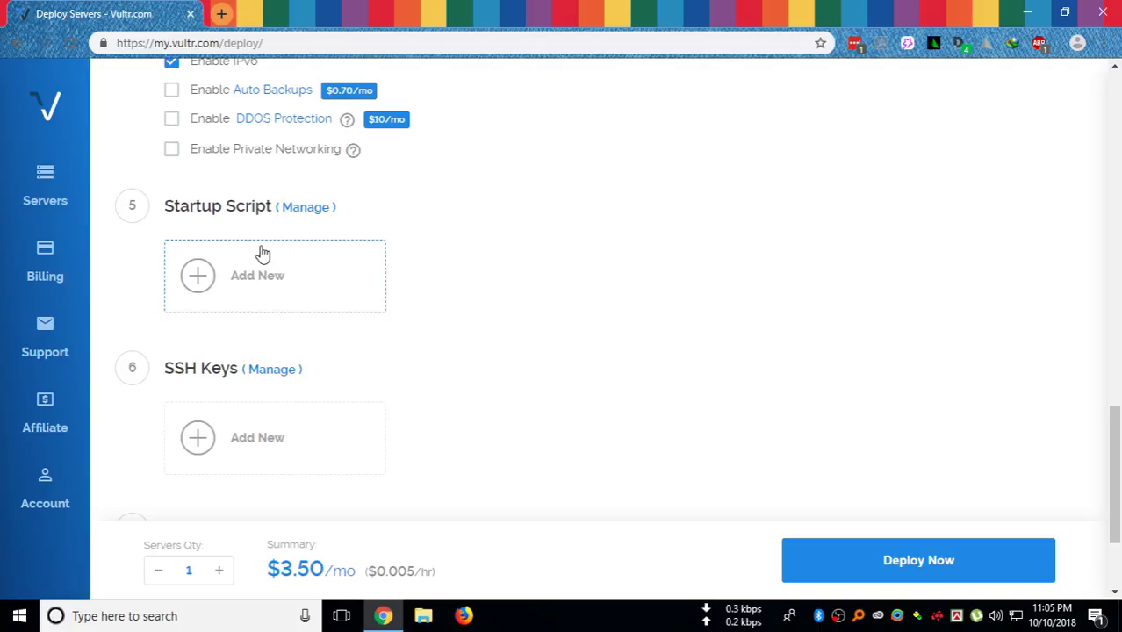
{"action": "scroll", "coordinate": [279, 300], "scroll_direction": "down", "scroll_amount": 2}
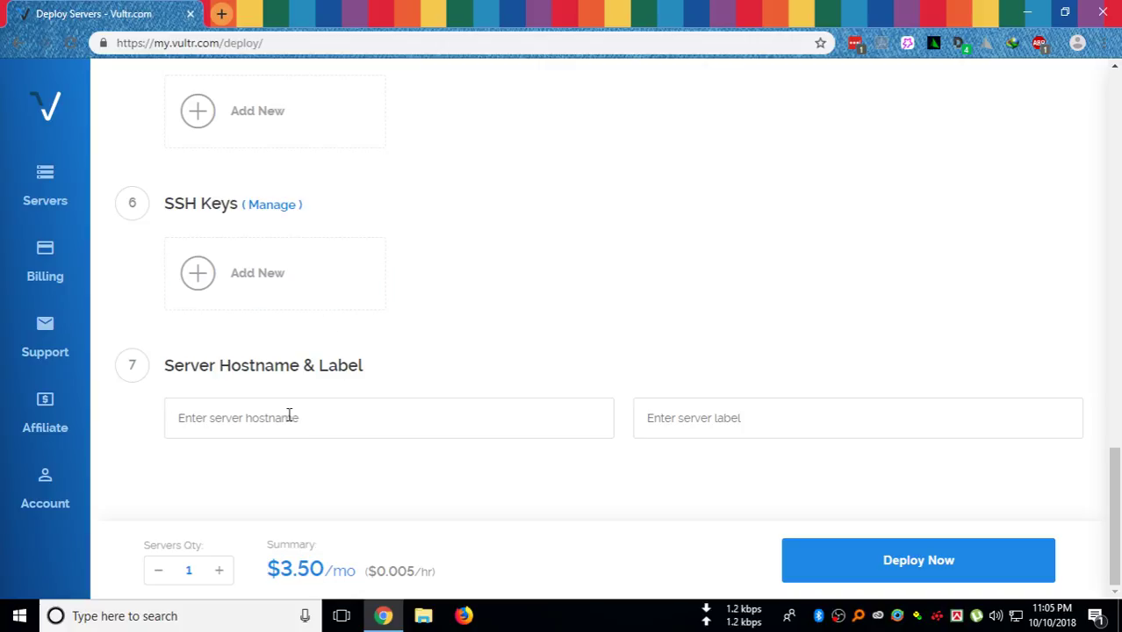
Enter a vps subdomain of the owner's domain as the server hostname, auto-filling the label
{"action": "left_click", "coordinate": [255, 422]}
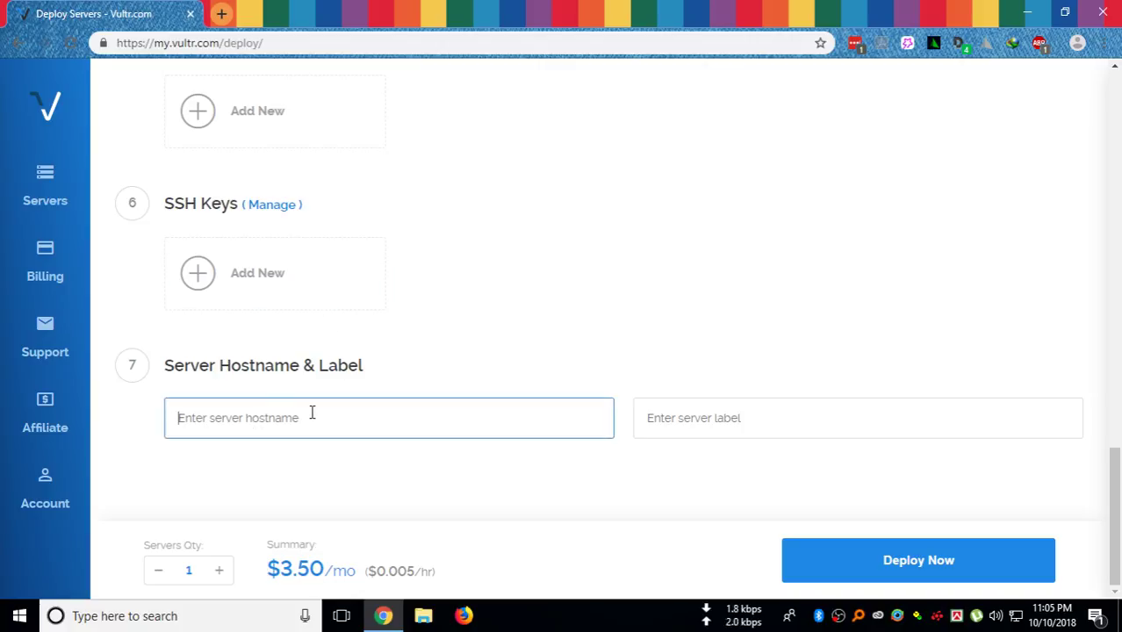
{"action": "left_click", "coordinate": [736, 419]}
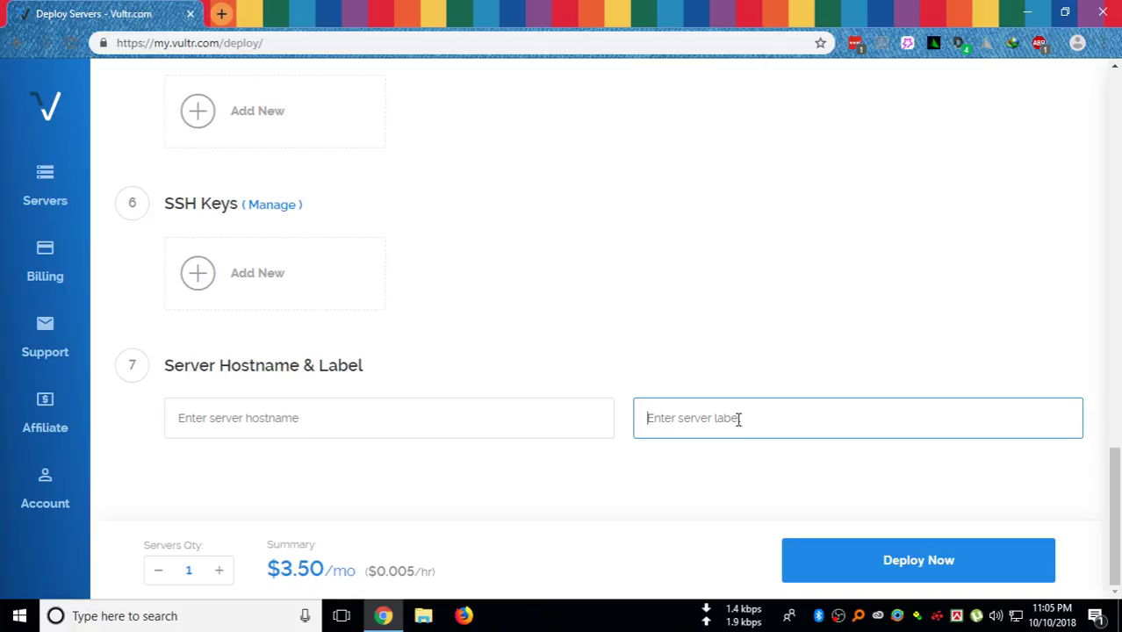
{"action": "left_click", "coordinate": [401, 433]}
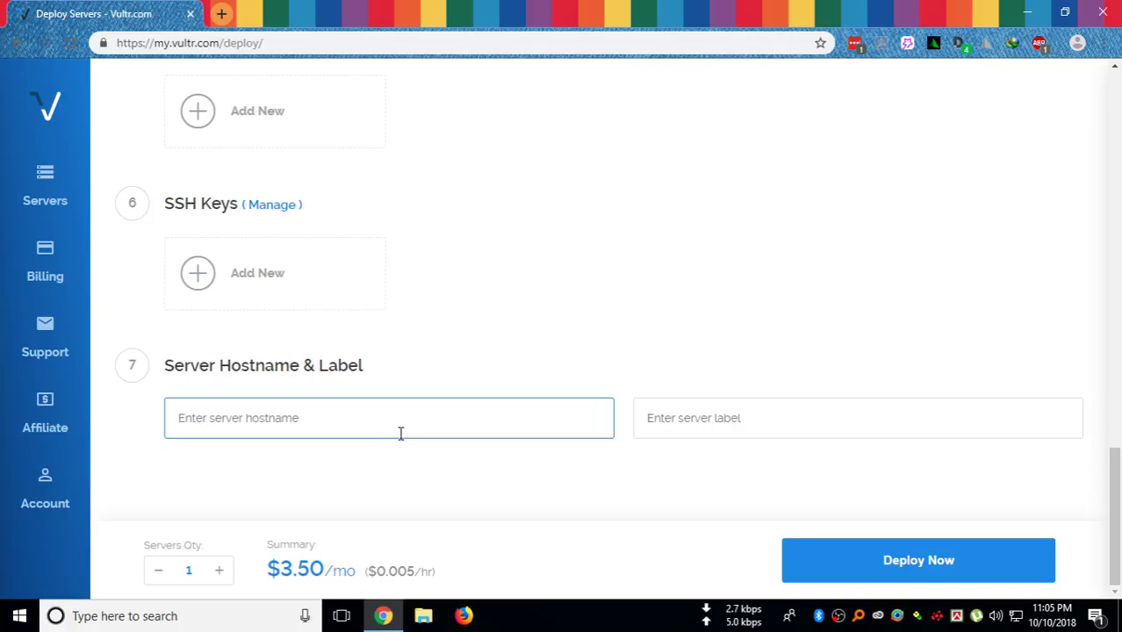
{"action": "type", "text": "testvp"}
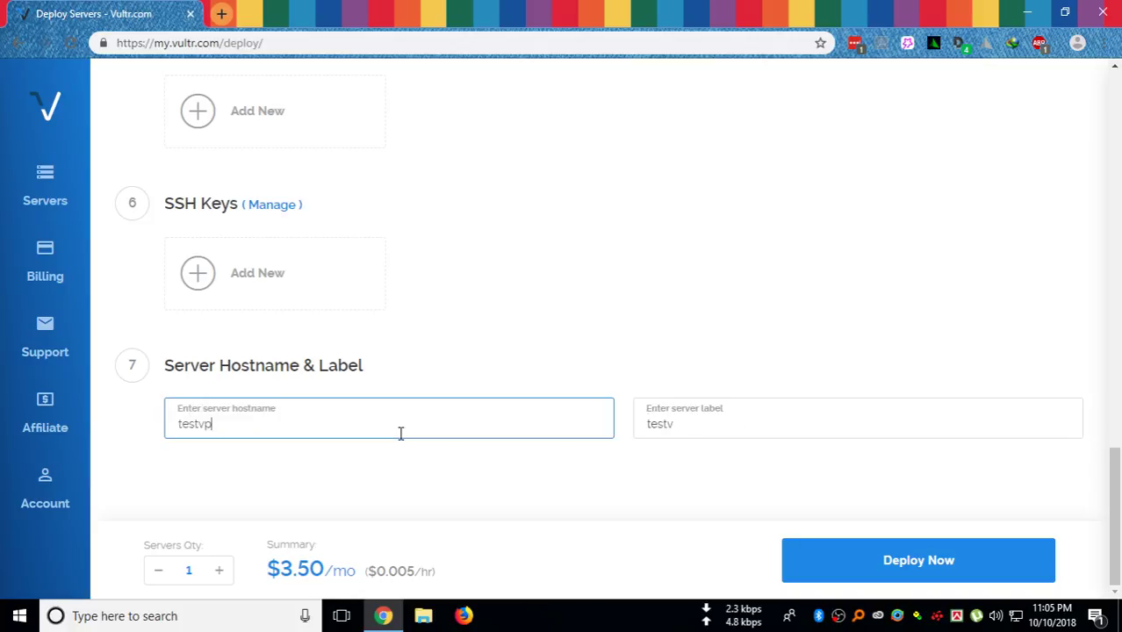
{"action": "type", "text": "s rai"}
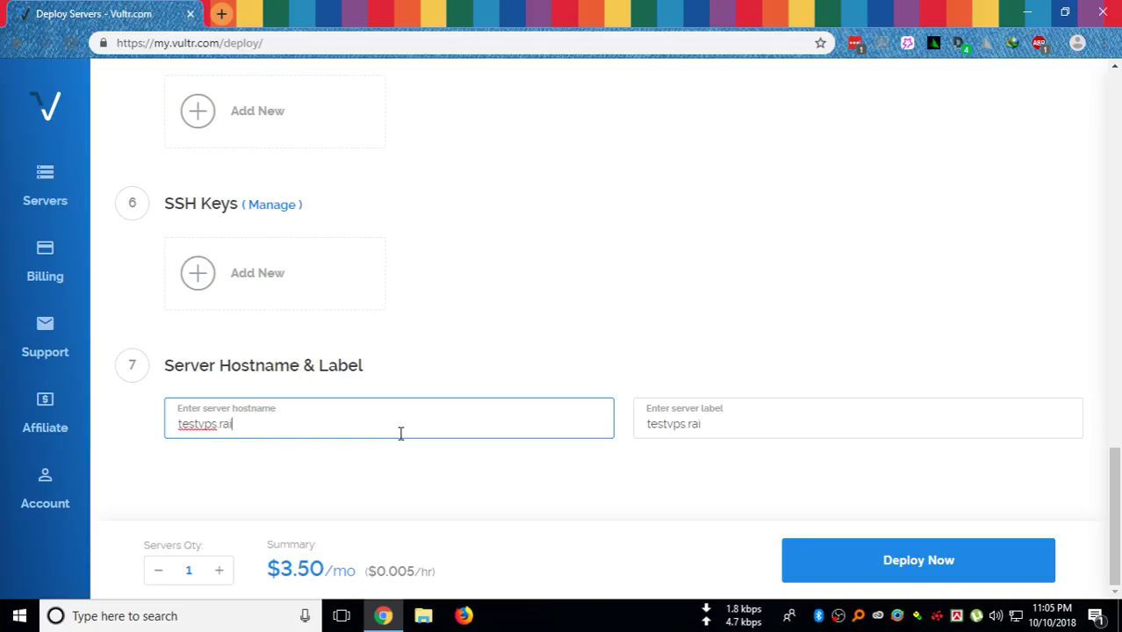
{"action": "type", "text": "sulmushfe"}
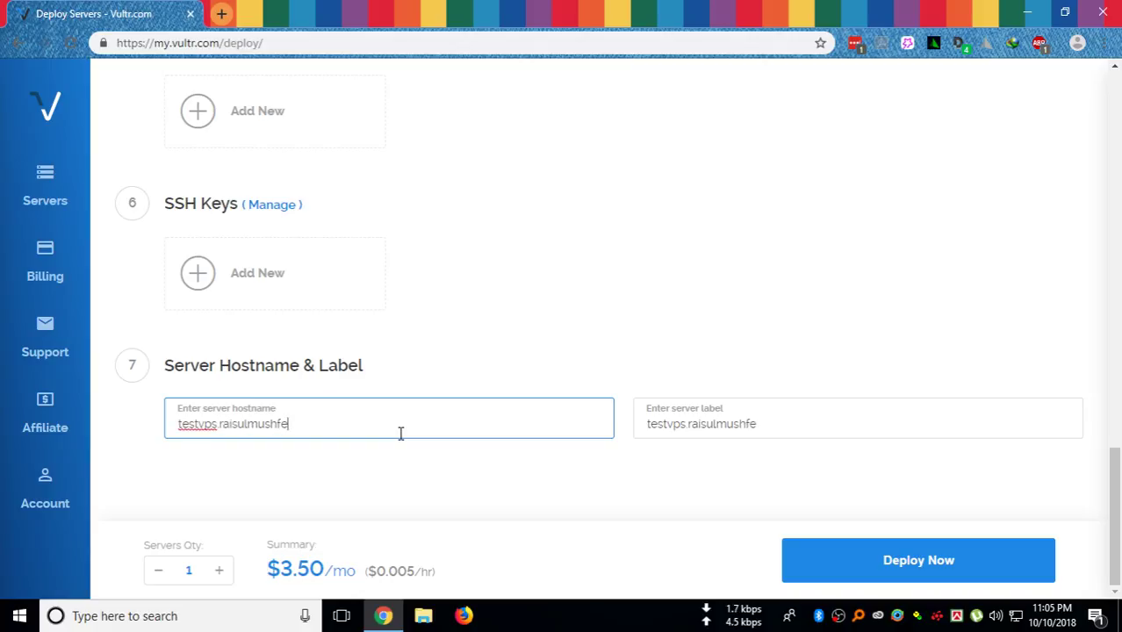
{"action": "type", "text": "q.com"}
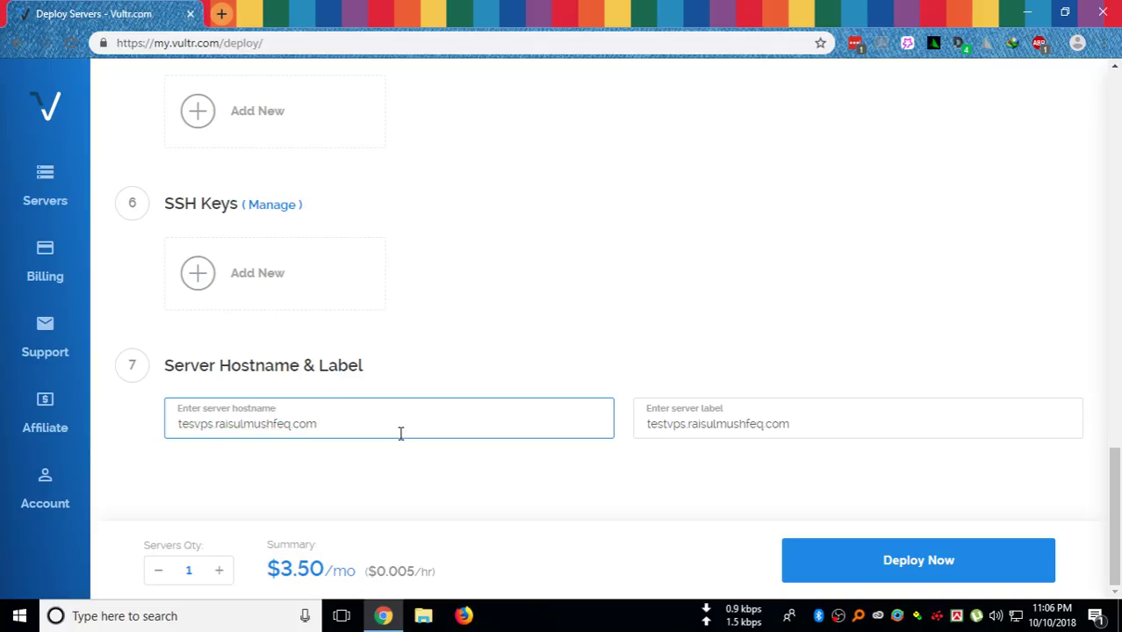
{"action": "key", "text": "BackSpace"}
{"action": "key", "text": "BackSpace"}
{"action": "key", "text": "BackSpace"}
{"action": "key", "text": "BackSpace"}
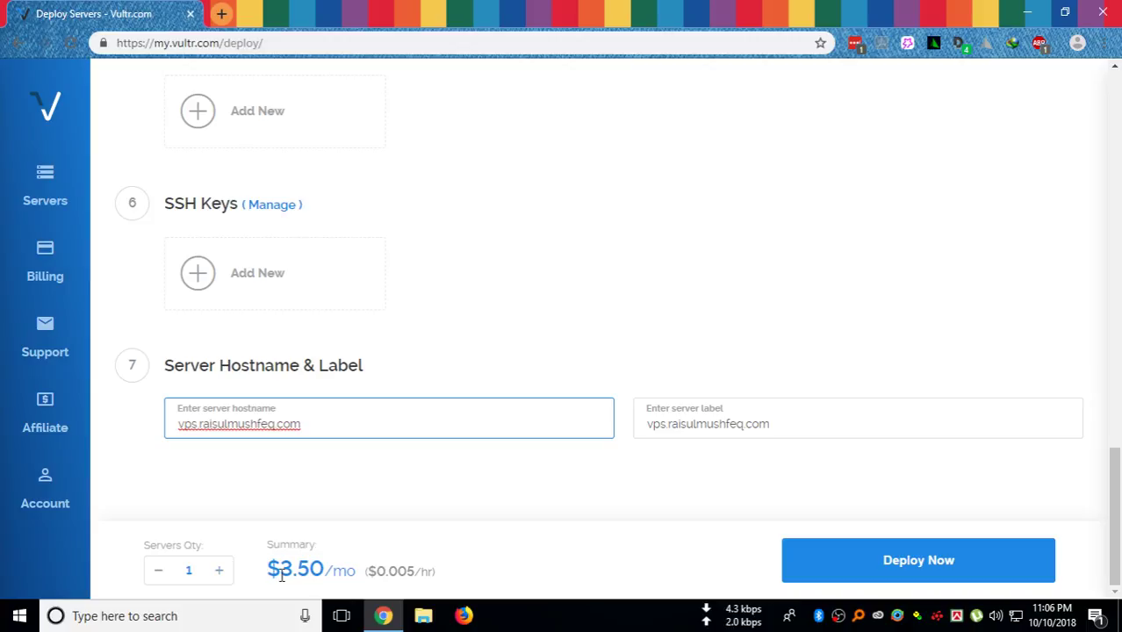
{"action": "left_click_drag", "start_coordinate": [293, 569], "coordinate": [323, 569]}
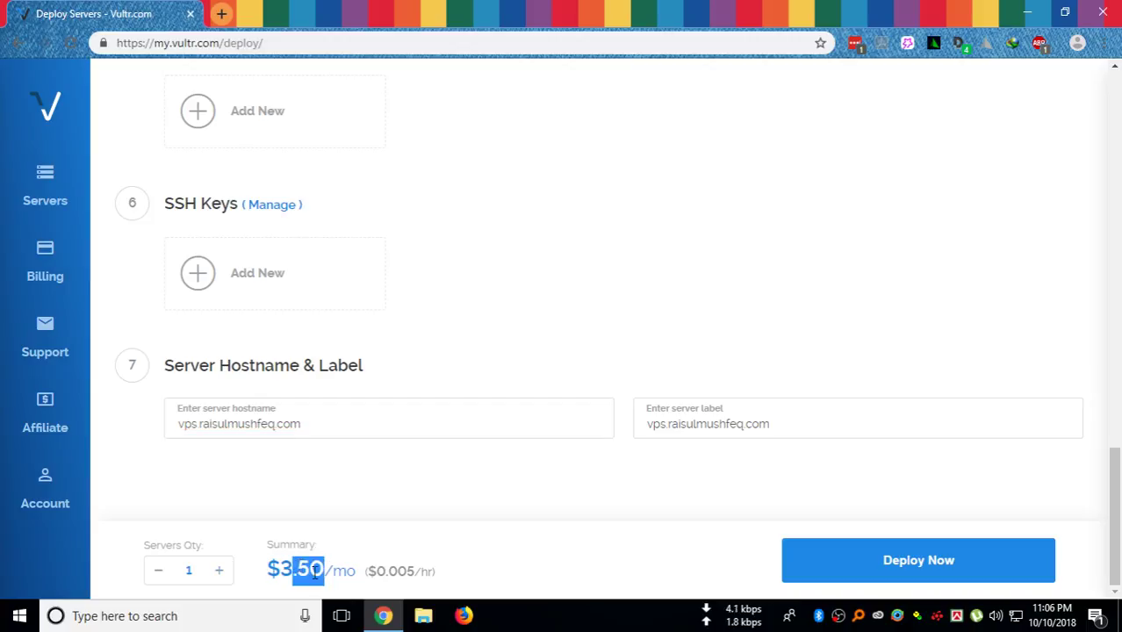
{"action": "left_click", "coordinate": [377, 573]}
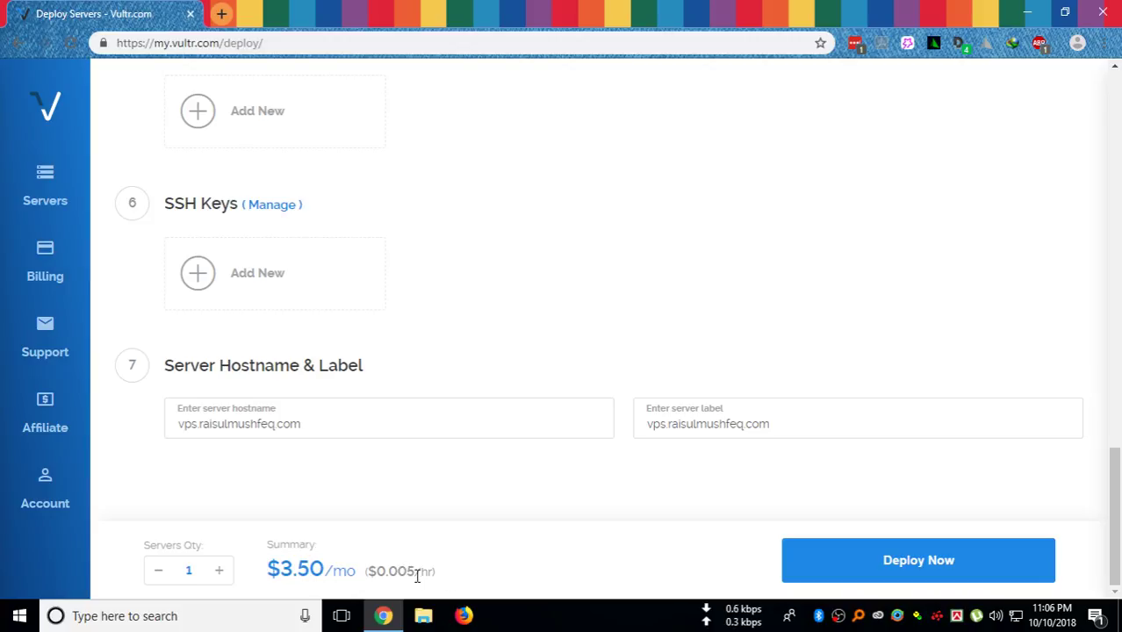
Deploy the server and confirm it is running with IP 45.63.97.223
{"action": "left_click", "coordinate": [882, 566]}
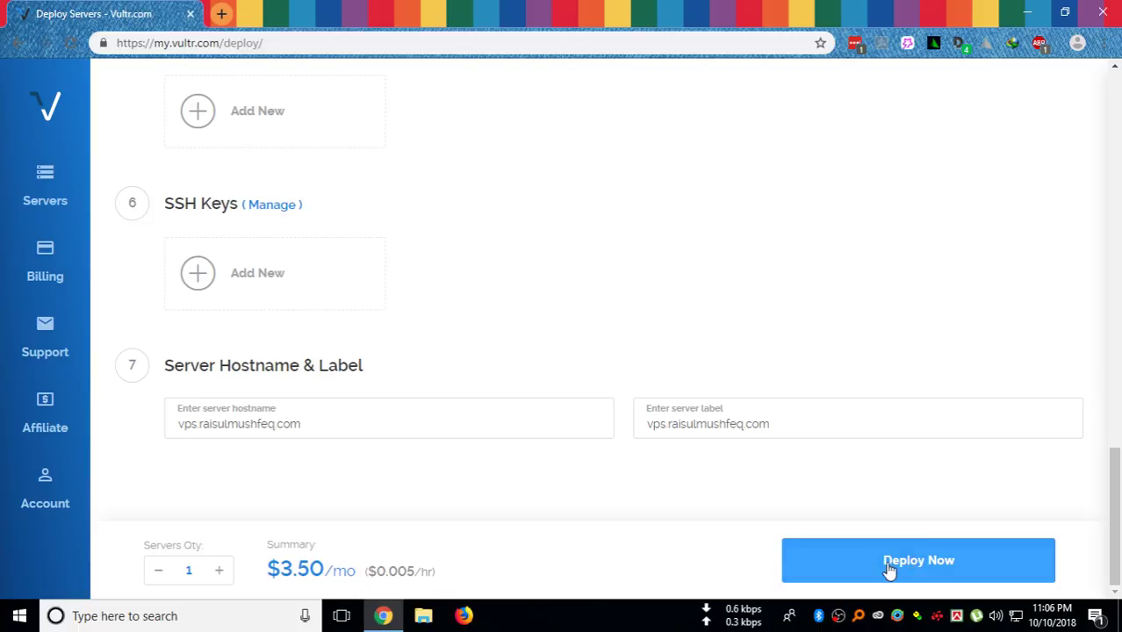
{"action": "left_click", "coordinate": [897, 563]}
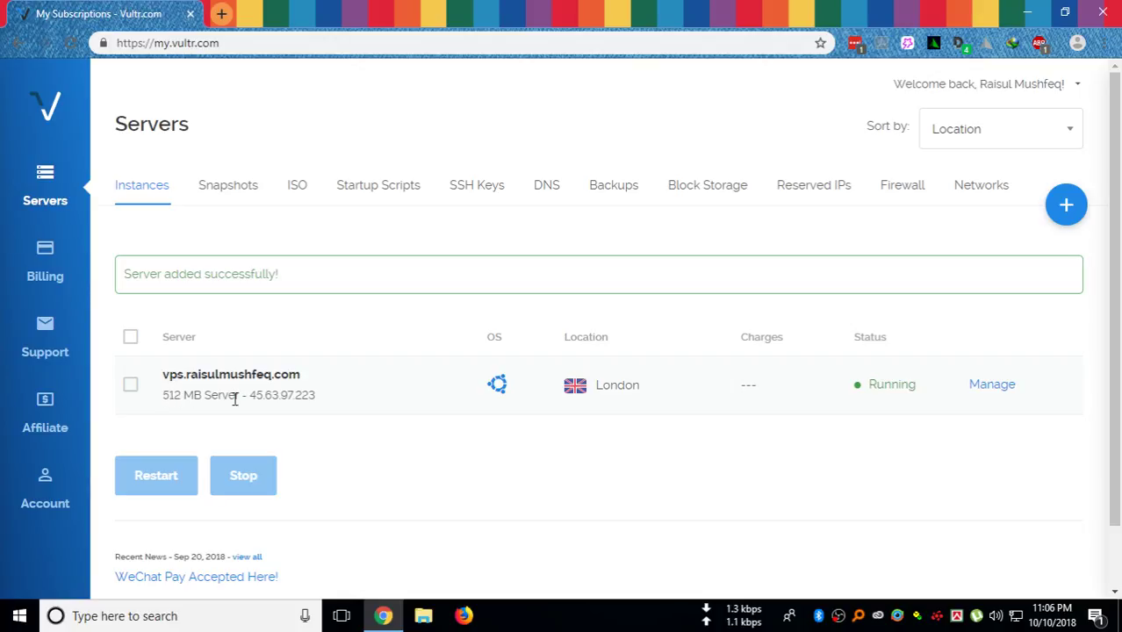
{"action": "left_click_drag", "start_coordinate": [253, 399], "coordinate": [308, 403]}
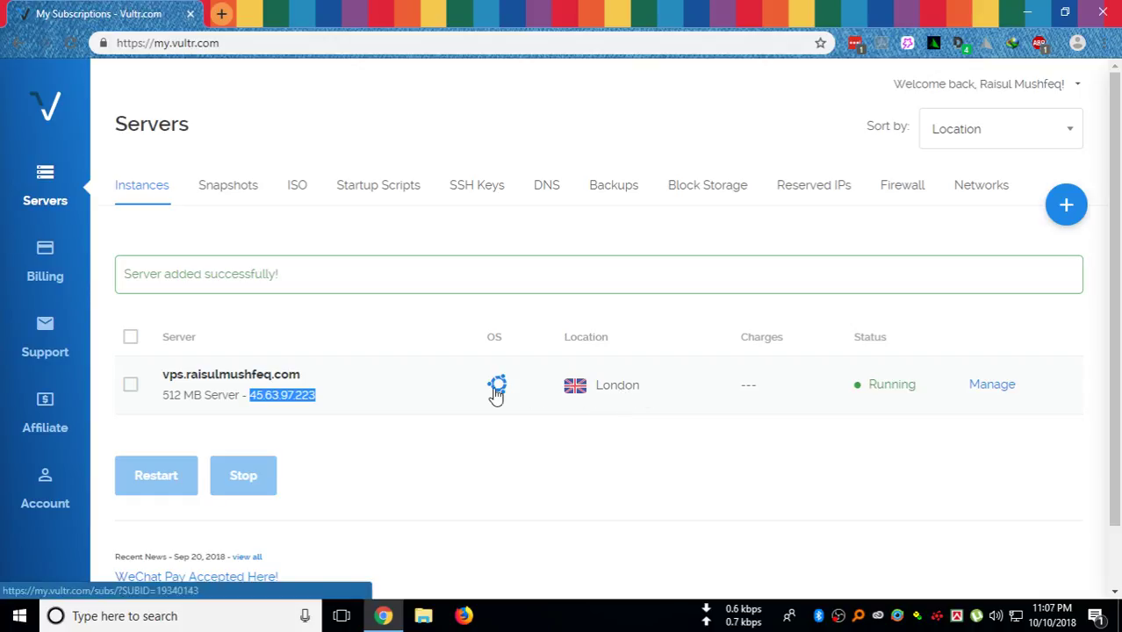
Open the new server's information page, select the root username, copy its password, and bring up Windows search
{"action": "left_click", "coordinate": [987, 396]}
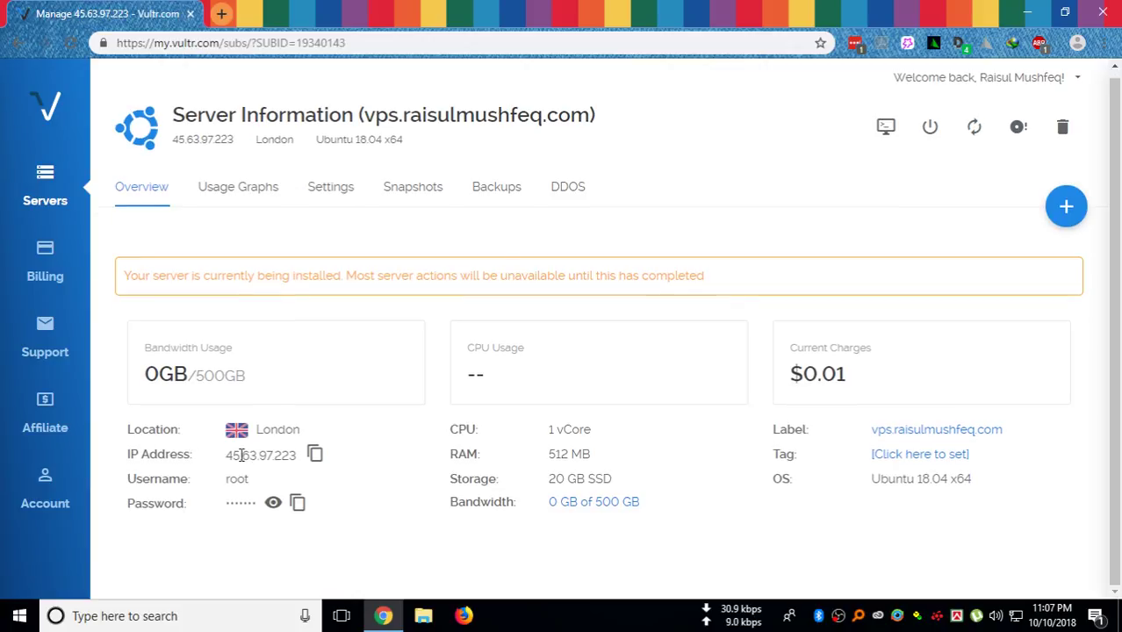
{"action": "double_click", "coordinate": [230, 481]}
{"action": "left_click", "coordinate": [297, 504]}
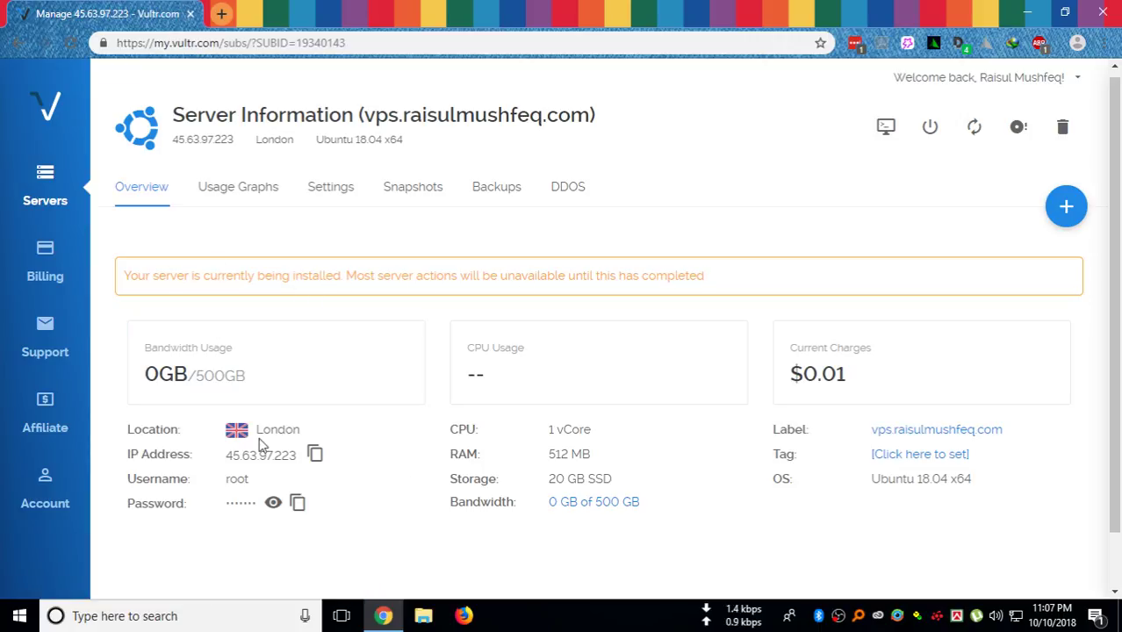
{"action": "left_click", "coordinate": [215, 620]}
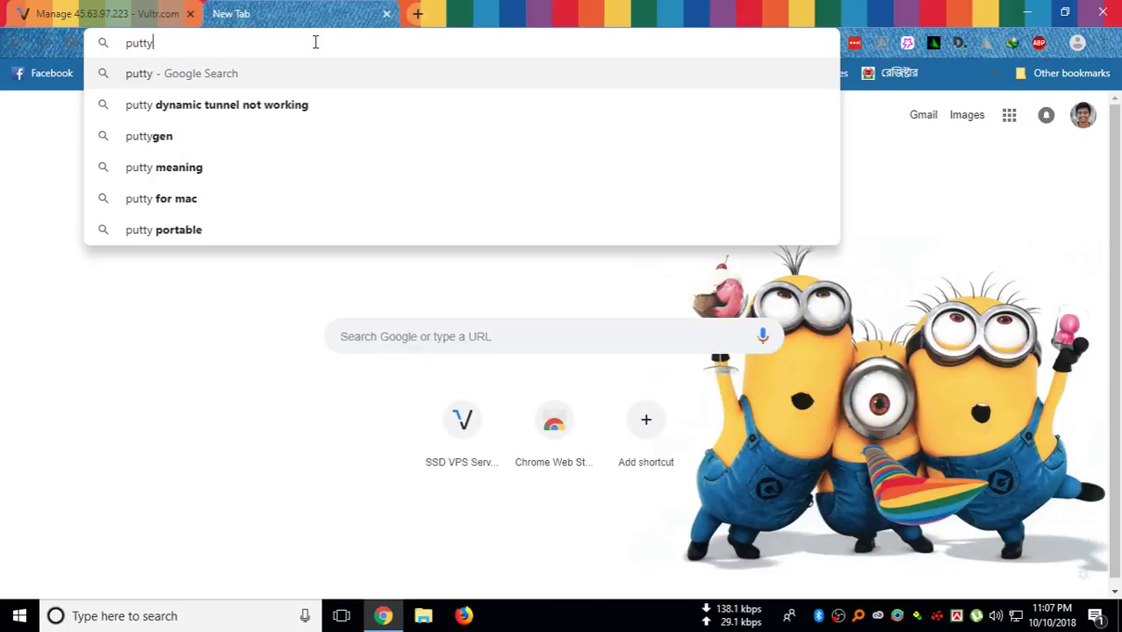
Search Google for putty, launch PuTTY from Windows search, and return to the Vultr server page
{"action": "key", "text": "Return"}
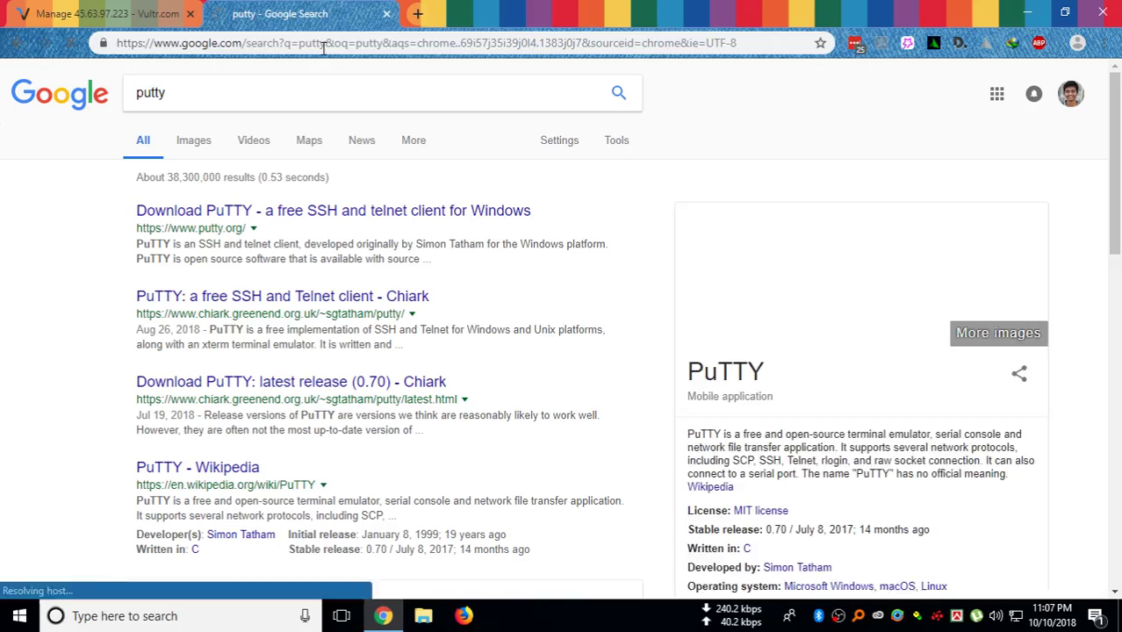
{"action": "left_click", "coordinate": [204, 619]}
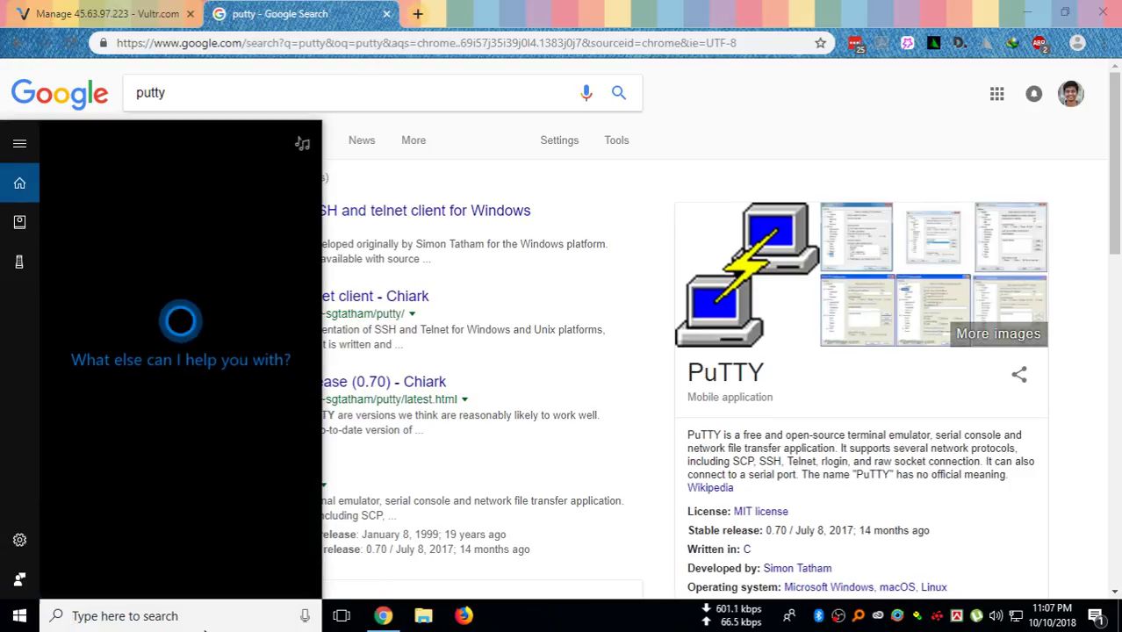
{"action": "type", "text": "pu"}
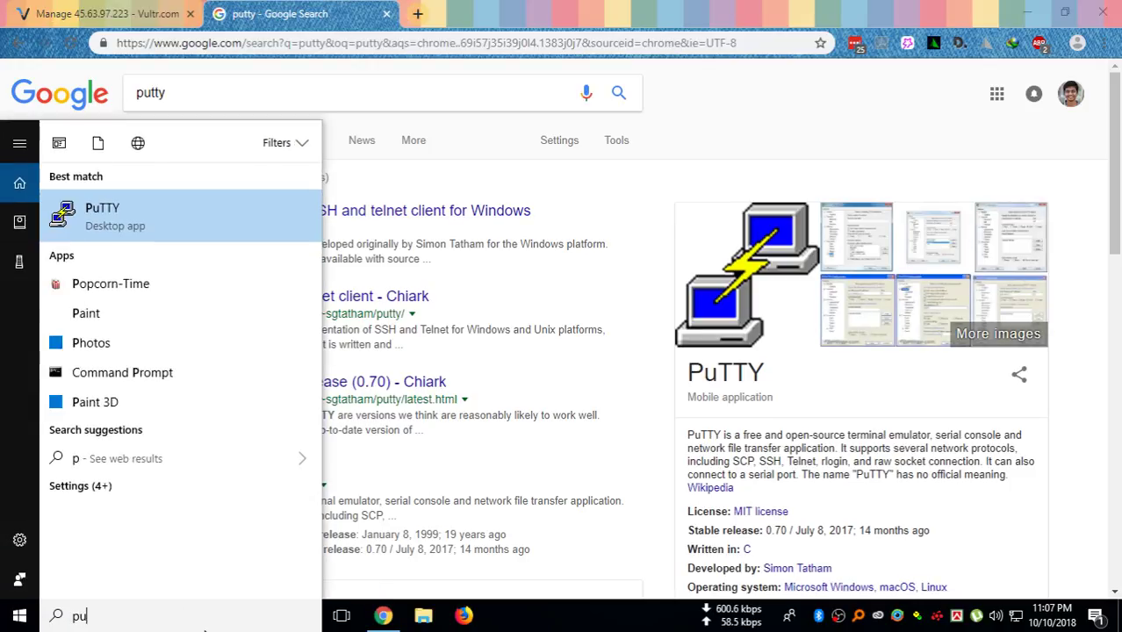
{"action": "type", "text": "tty"}
{"action": "key", "text": "Return"}
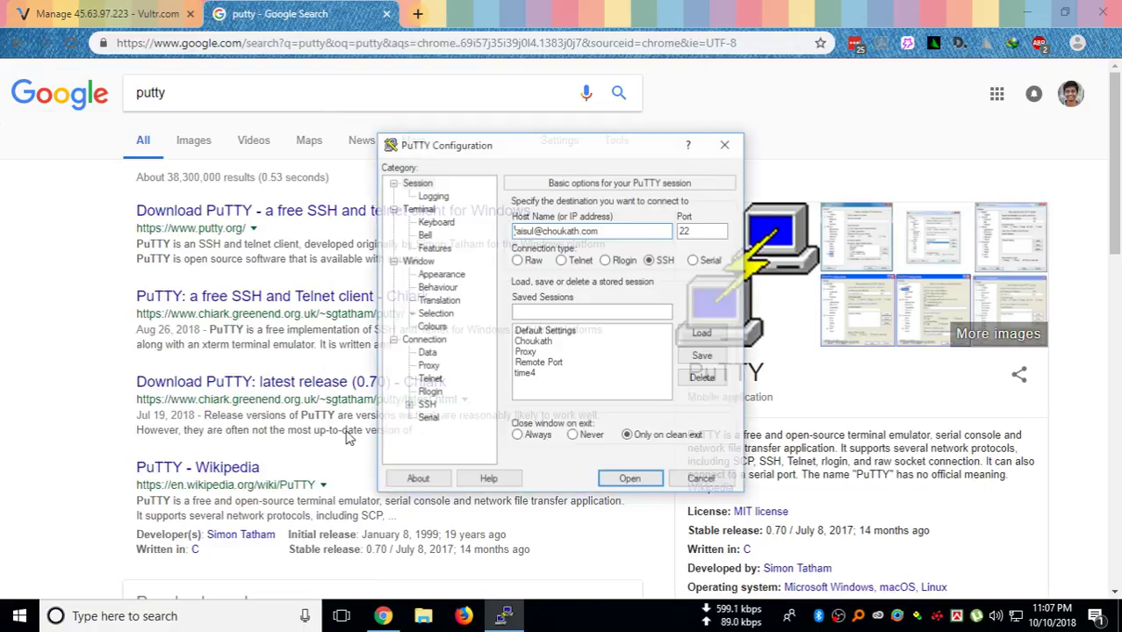
{"action": "left_click", "coordinate": [127, 25]}
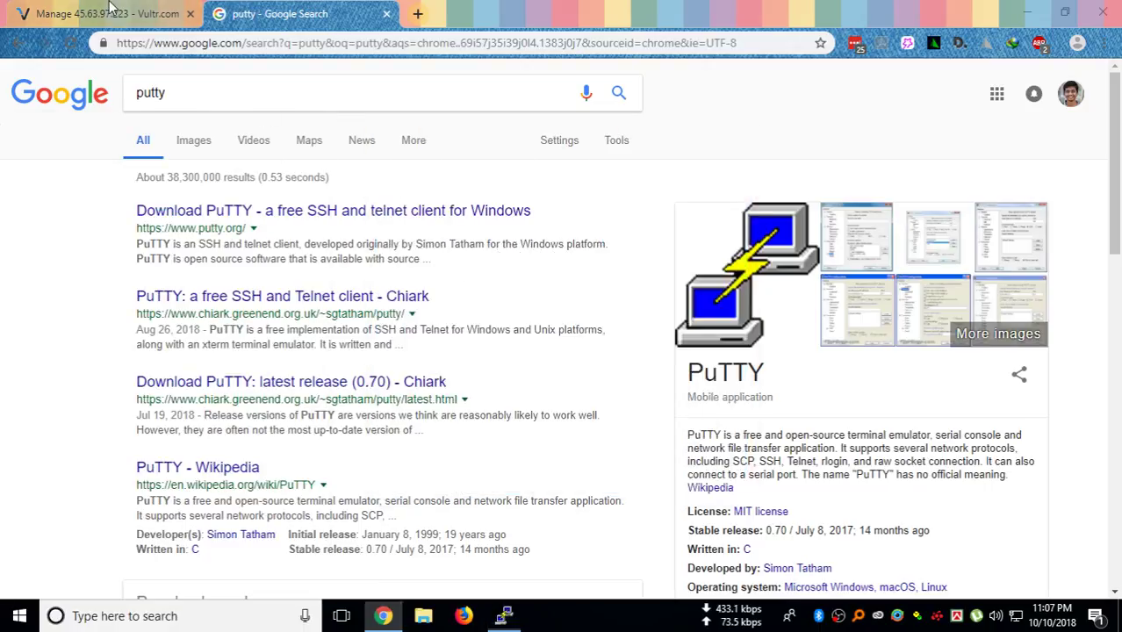
{"action": "double_click", "coordinate": [286, 455]}
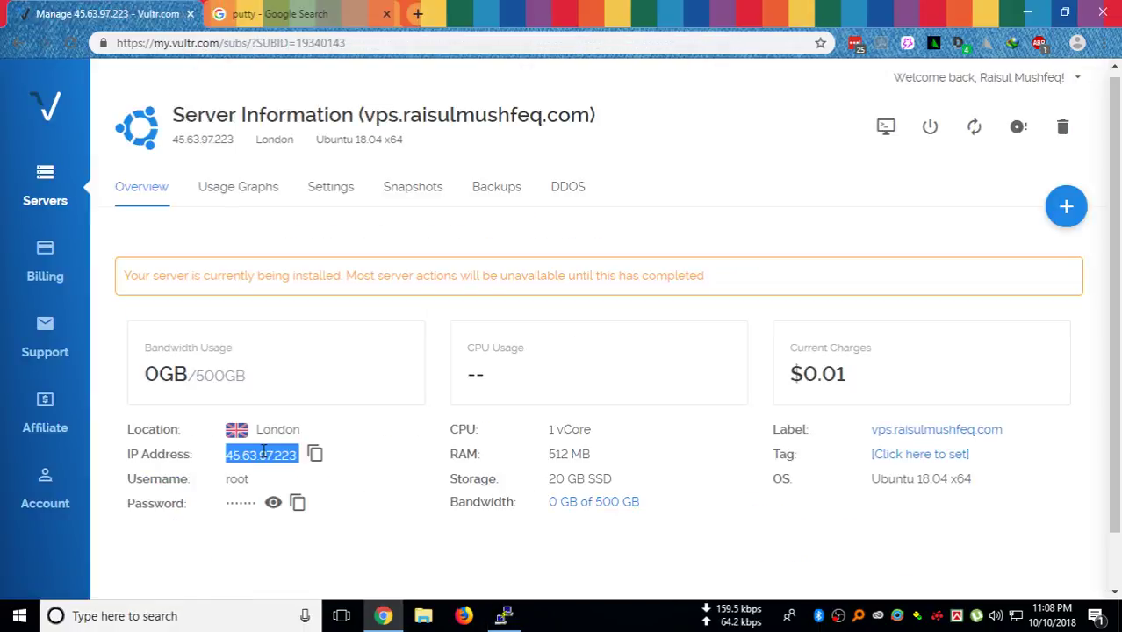
{"action": "left_click", "coordinate": [314, 453]}
{"action": "left_click", "coordinate": [505, 616]}
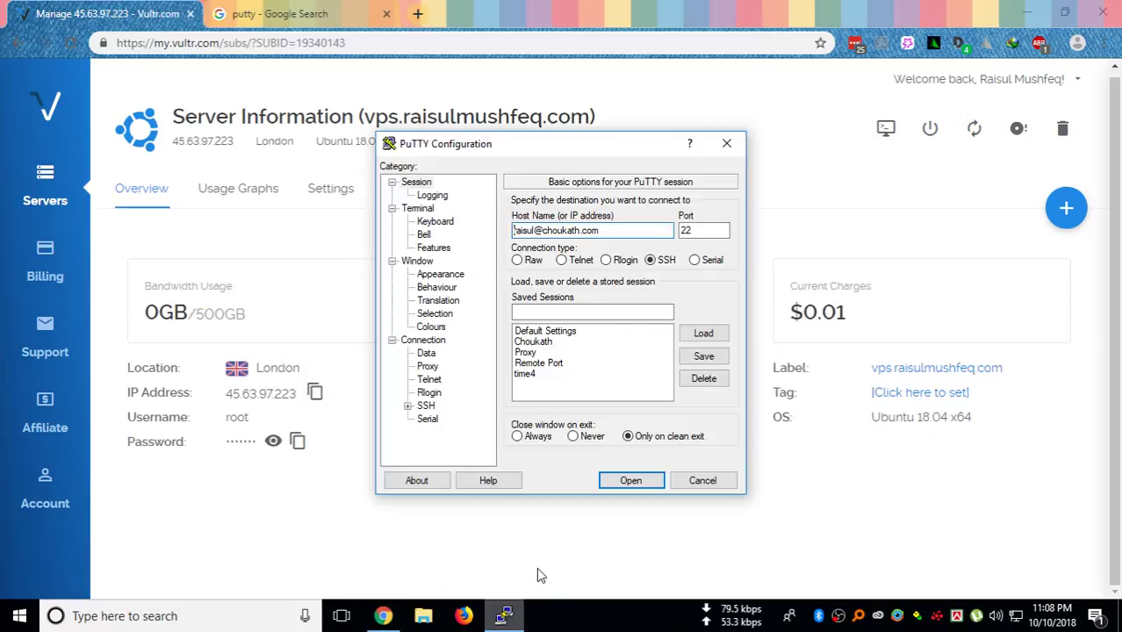
{"action": "double_click", "coordinate": [603, 231]}
{"action": "key", "text": "ctrl+v"}
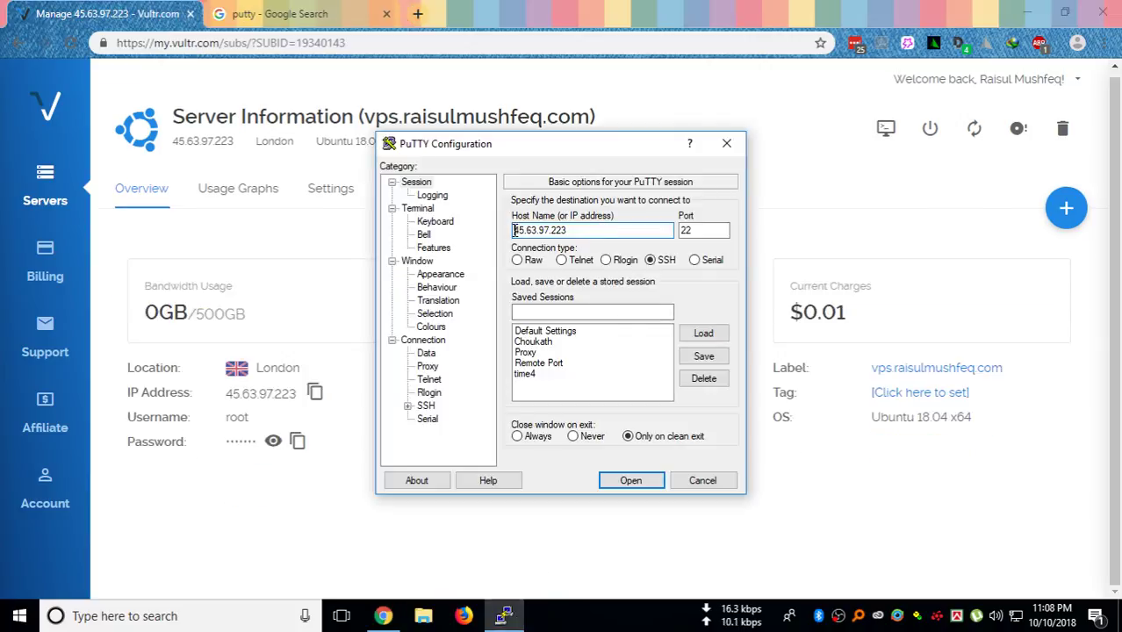
{"action": "key", "text": "Home"}
{"action": "type", "text": "root@"}
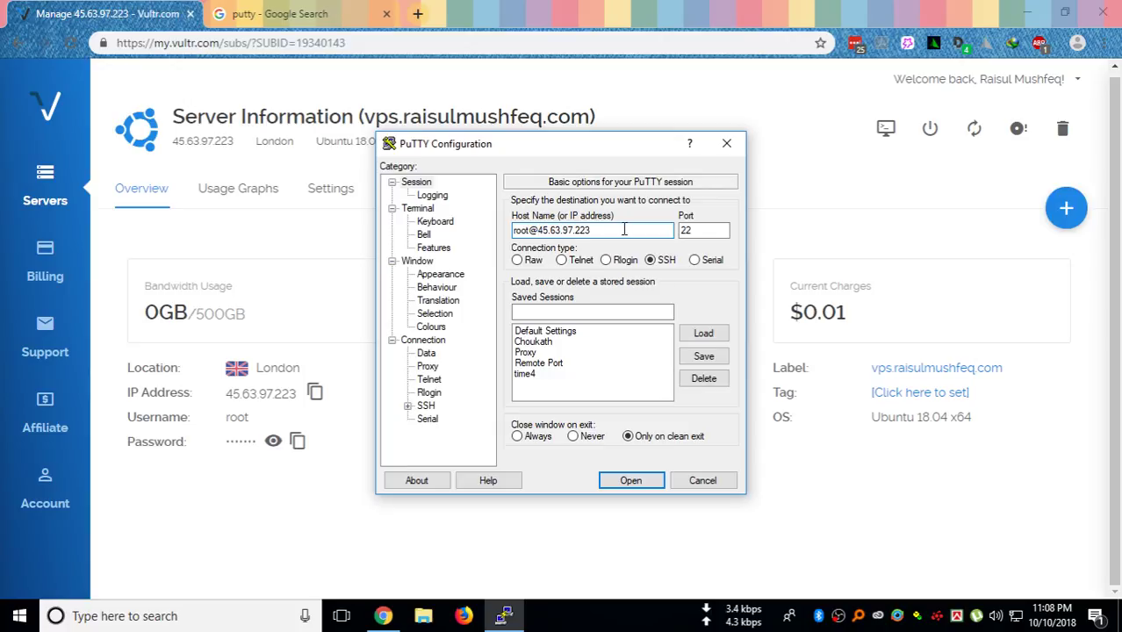
{"action": "left_click", "coordinate": [696, 230]}
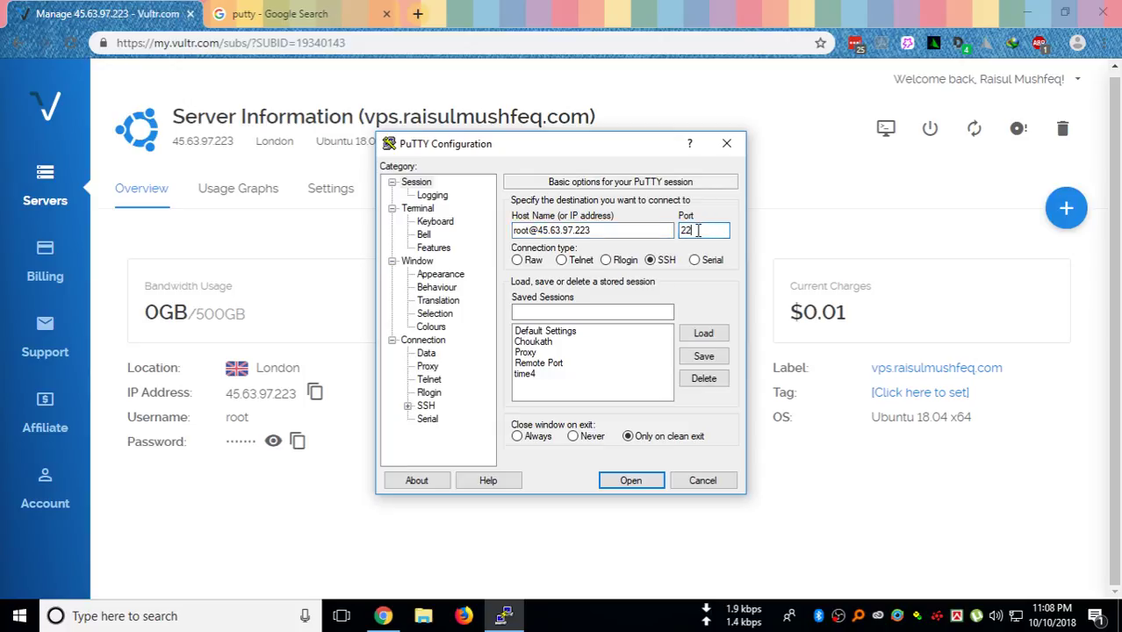
Start the SSH connection to 45.63.97.223 and accept the server's host key
{"action": "left_click", "coordinate": [632, 480]}
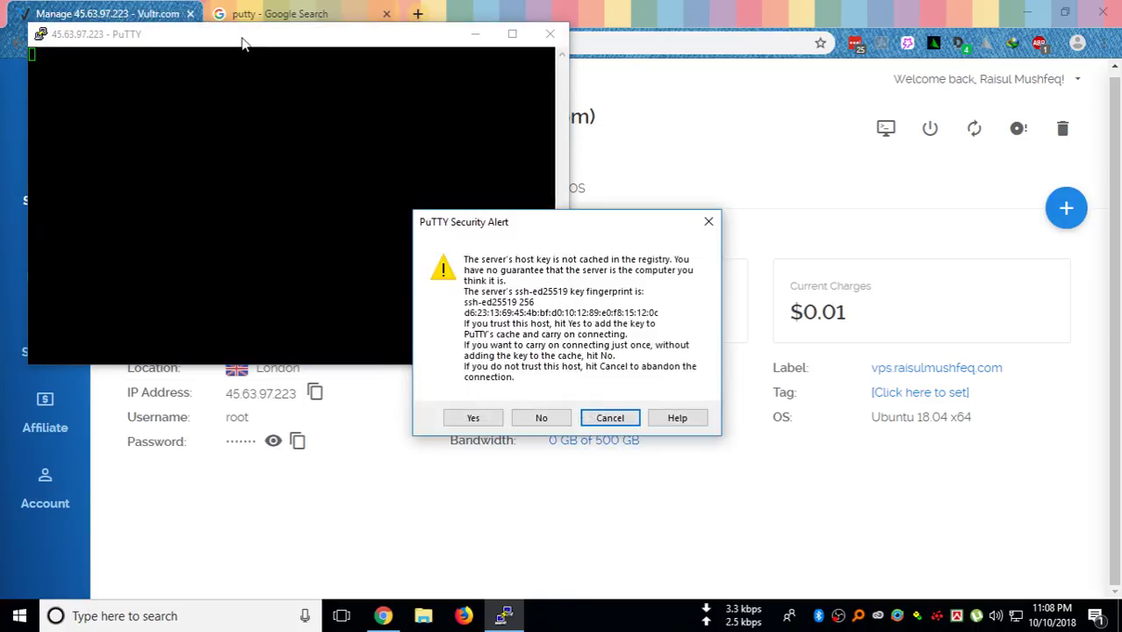
{"action": "left_click_drag", "start_coordinate": [514, 232], "coordinate": [418, 115]}
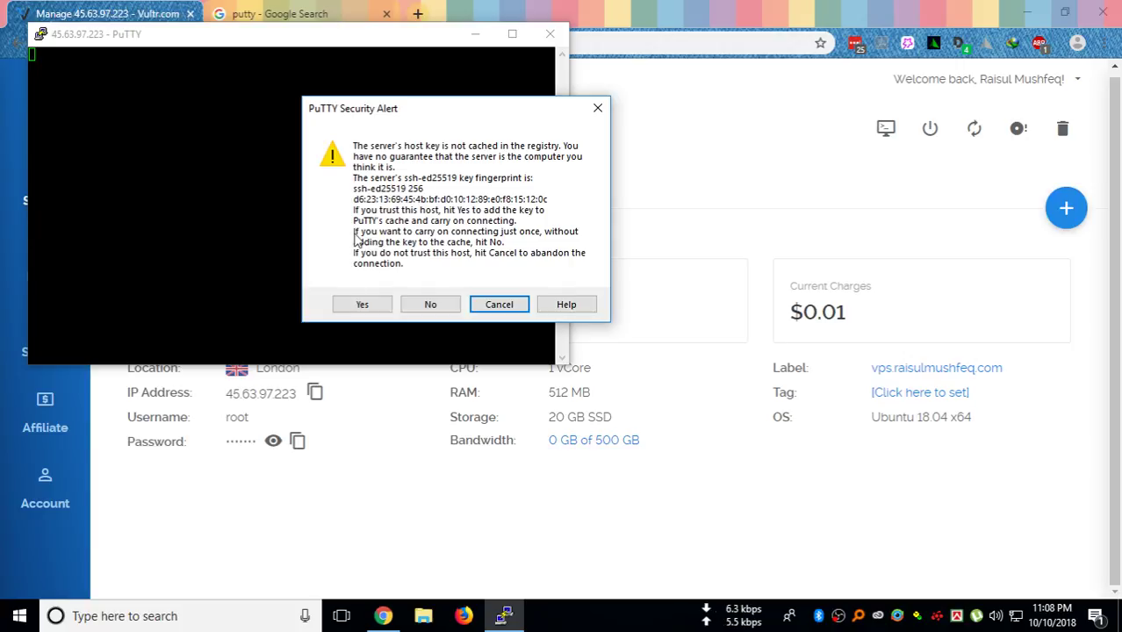
{"action": "left_click", "coordinate": [360, 302]}
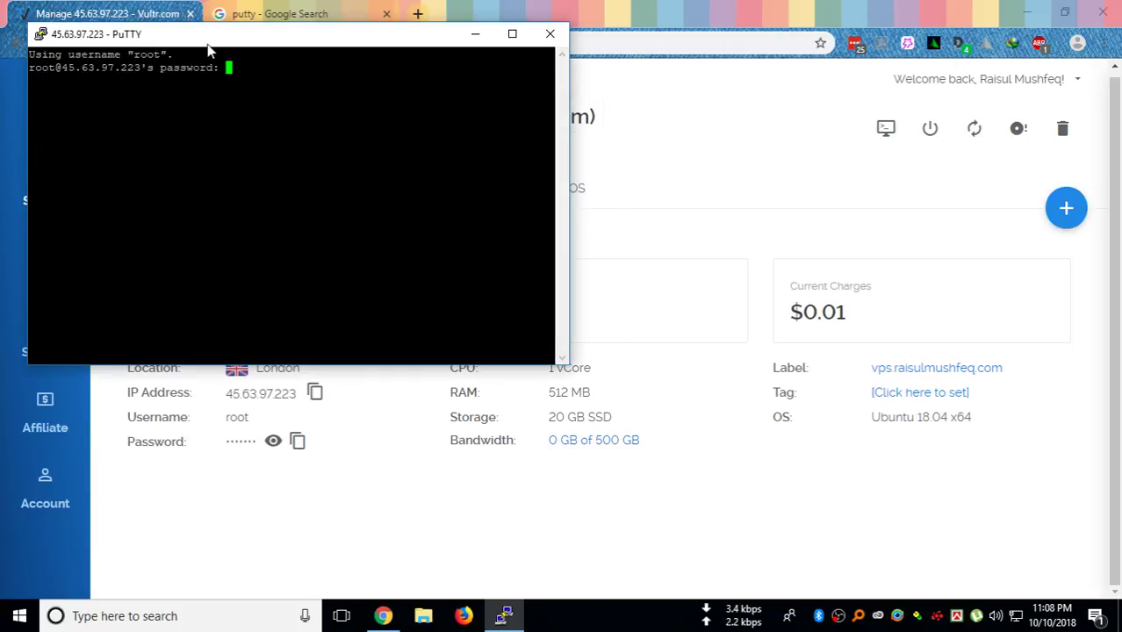
Copy the root password from Vultr and submit it in the terminal to log in as root
{"action": "left_click_drag", "start_coordinate": [218, 44], "coordinate": [647, 70]}
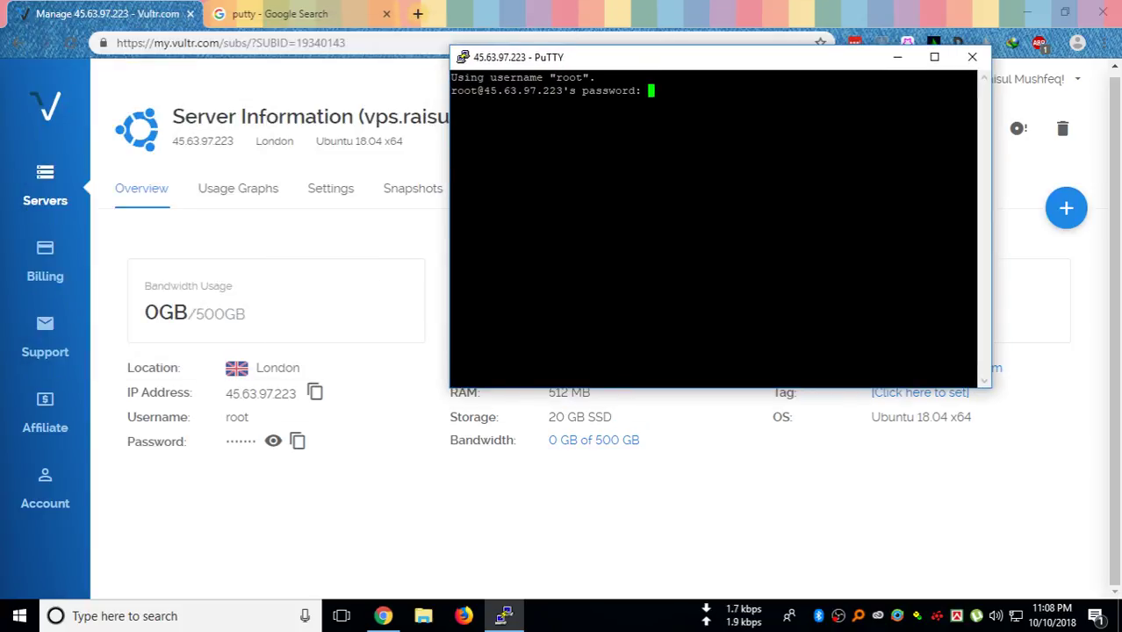
{"action": "left_click", "coordinate": [299, 443]}
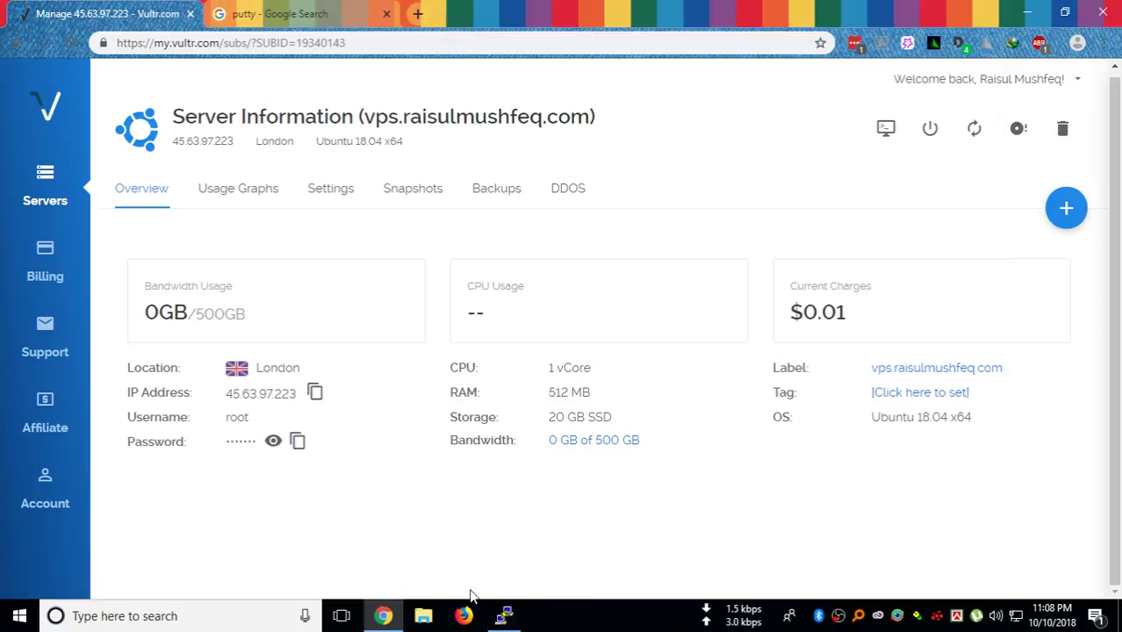
{"action": "left_click", "coordinate": [506, 615]}
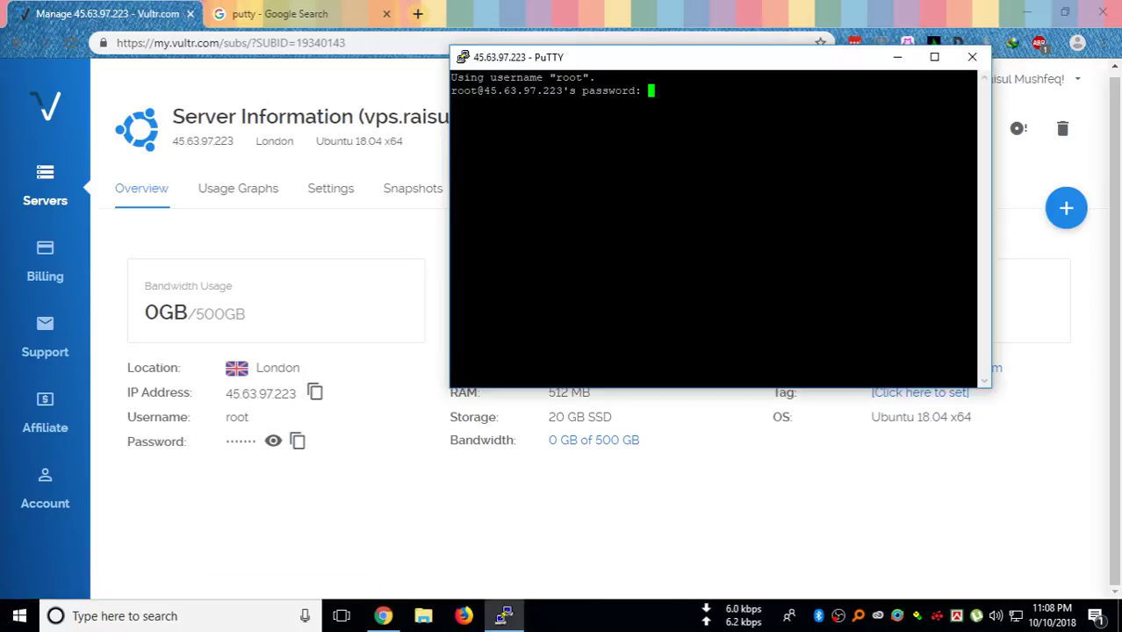
{"action": "left_click_drag", "start_coordinate": [676, 68], "coordinate": [563, 89]}
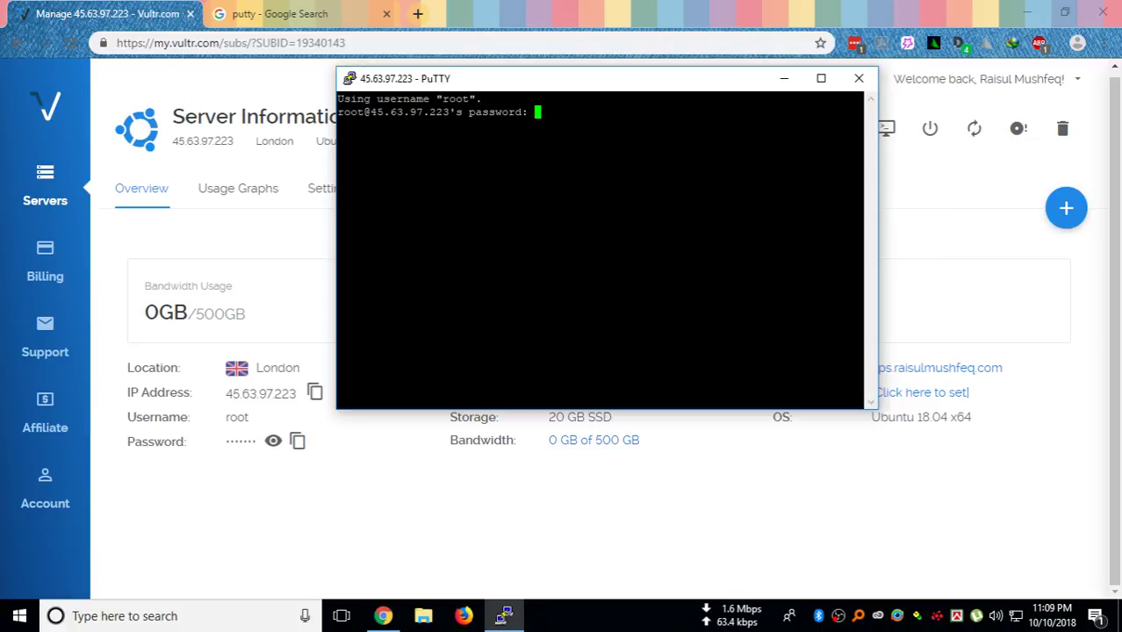
{"action": "key", "text": "Return"}
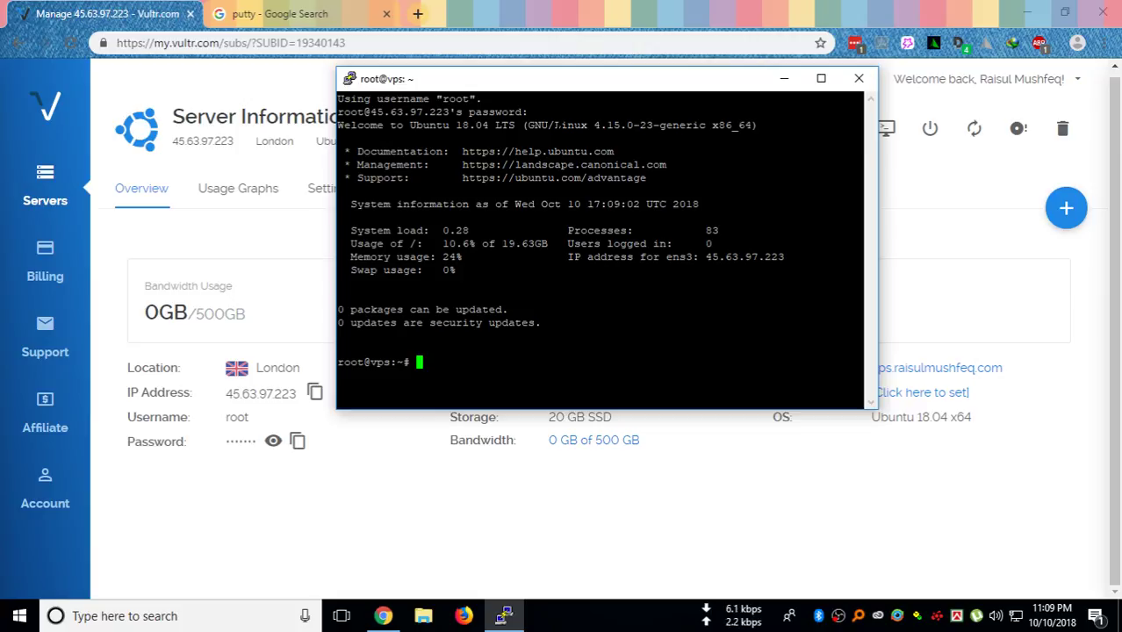
Run sudo apt-get update, then apt-get upgrade until it prompts to upgrade 91 packages
{"action": "type", "text": "sudo apt-get "}
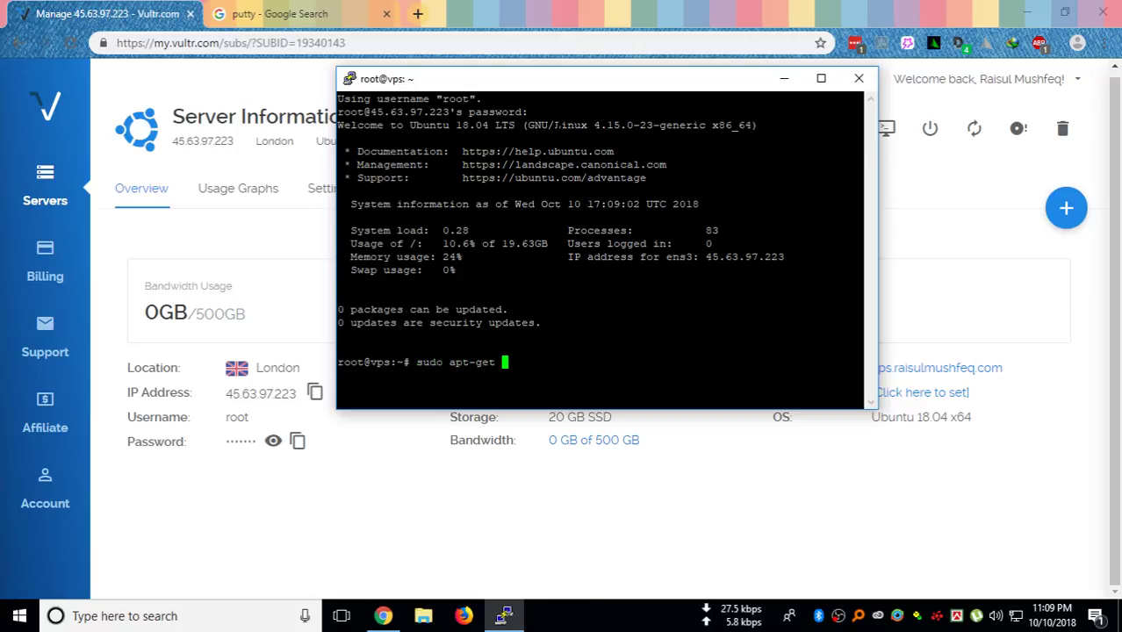
{"action": "type", "text": "update"}
{"action": "key", "text": "Return"}
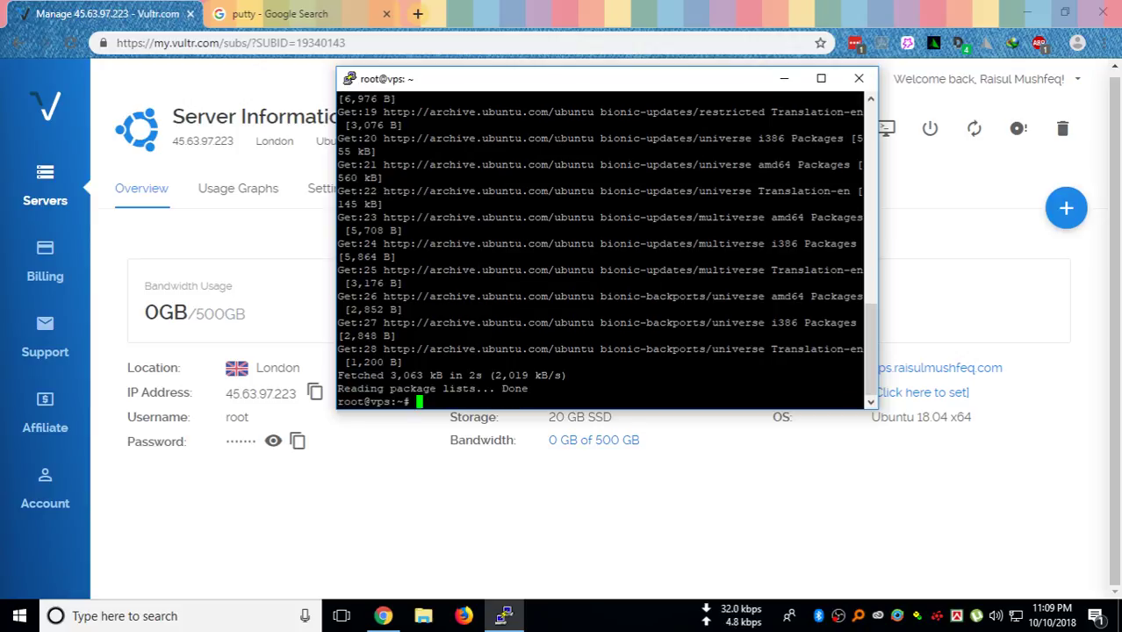
{"action": "type", "text": "apt-get "}
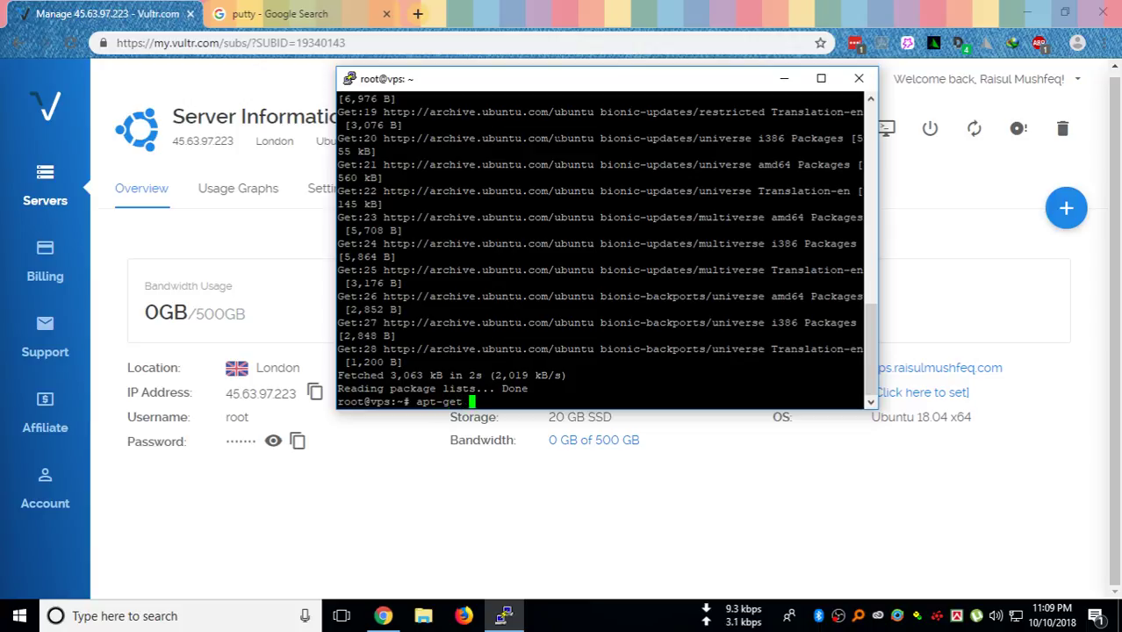
{"action": "type", "text": "upgrade"}
{"action": "key", "text": "Return"}
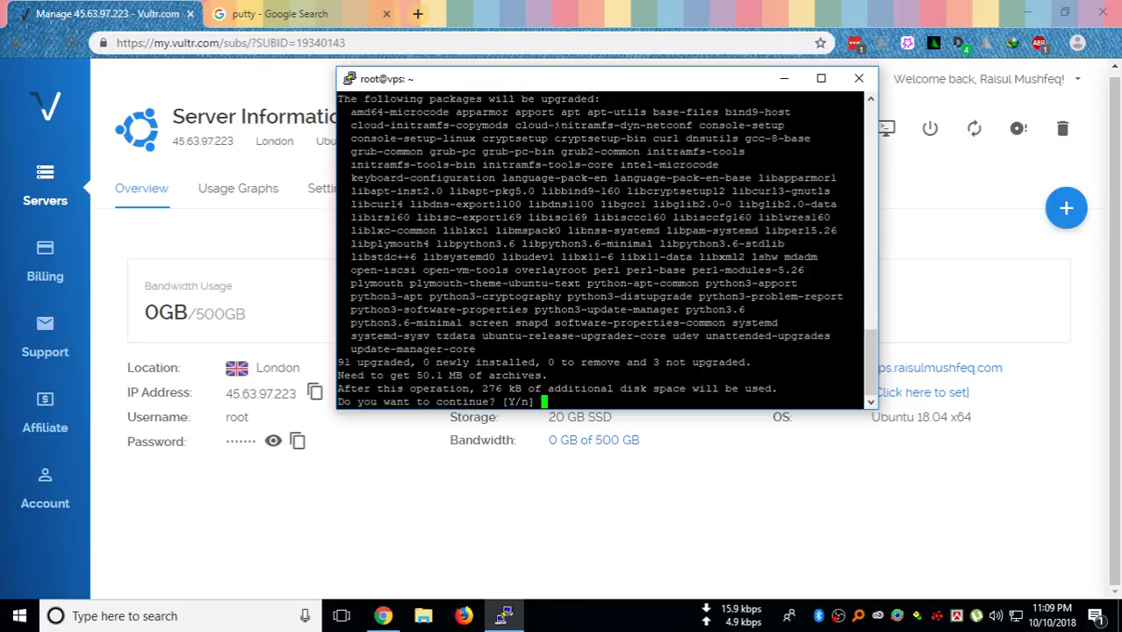
Answer y at the prompt to confirm upgrading the 91 packages
{"action": "type", "text": "y"}
{"action": "key", "text": "Return"}
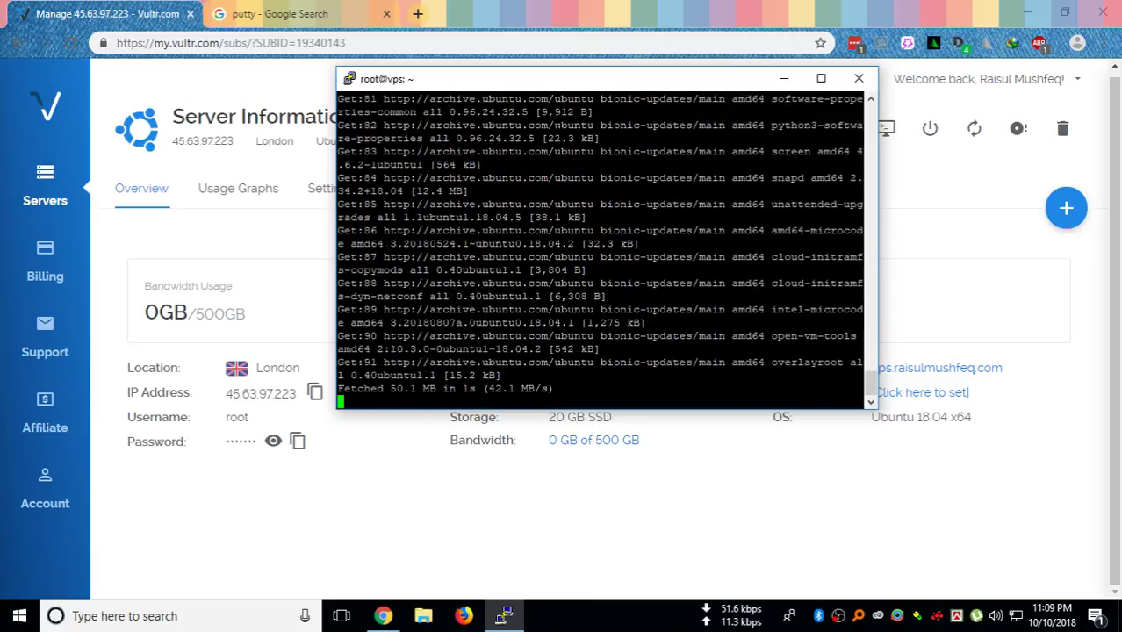